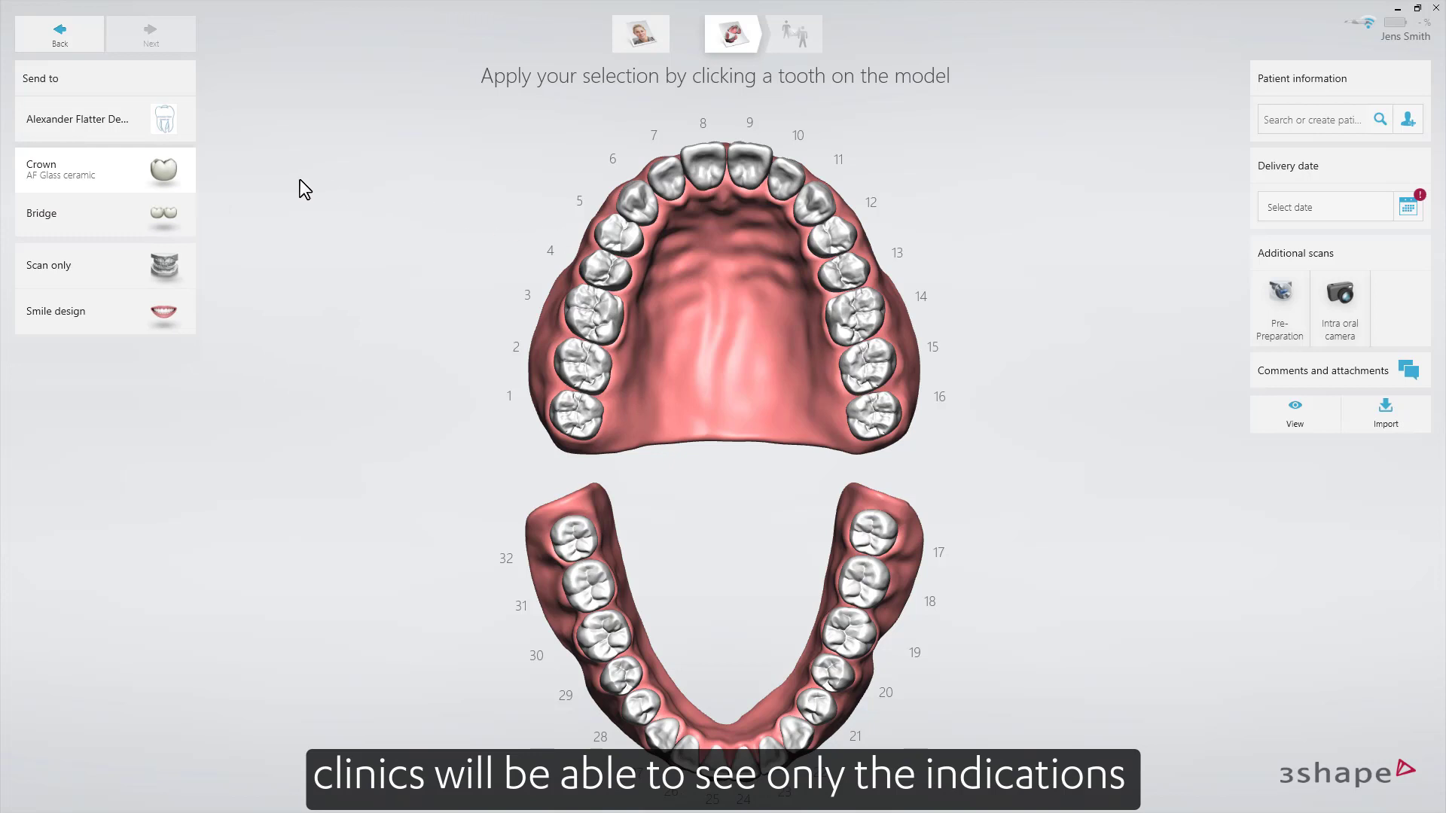
- List the crown materials offered by the first lab, then by Dental Excellence
click(187, 170)
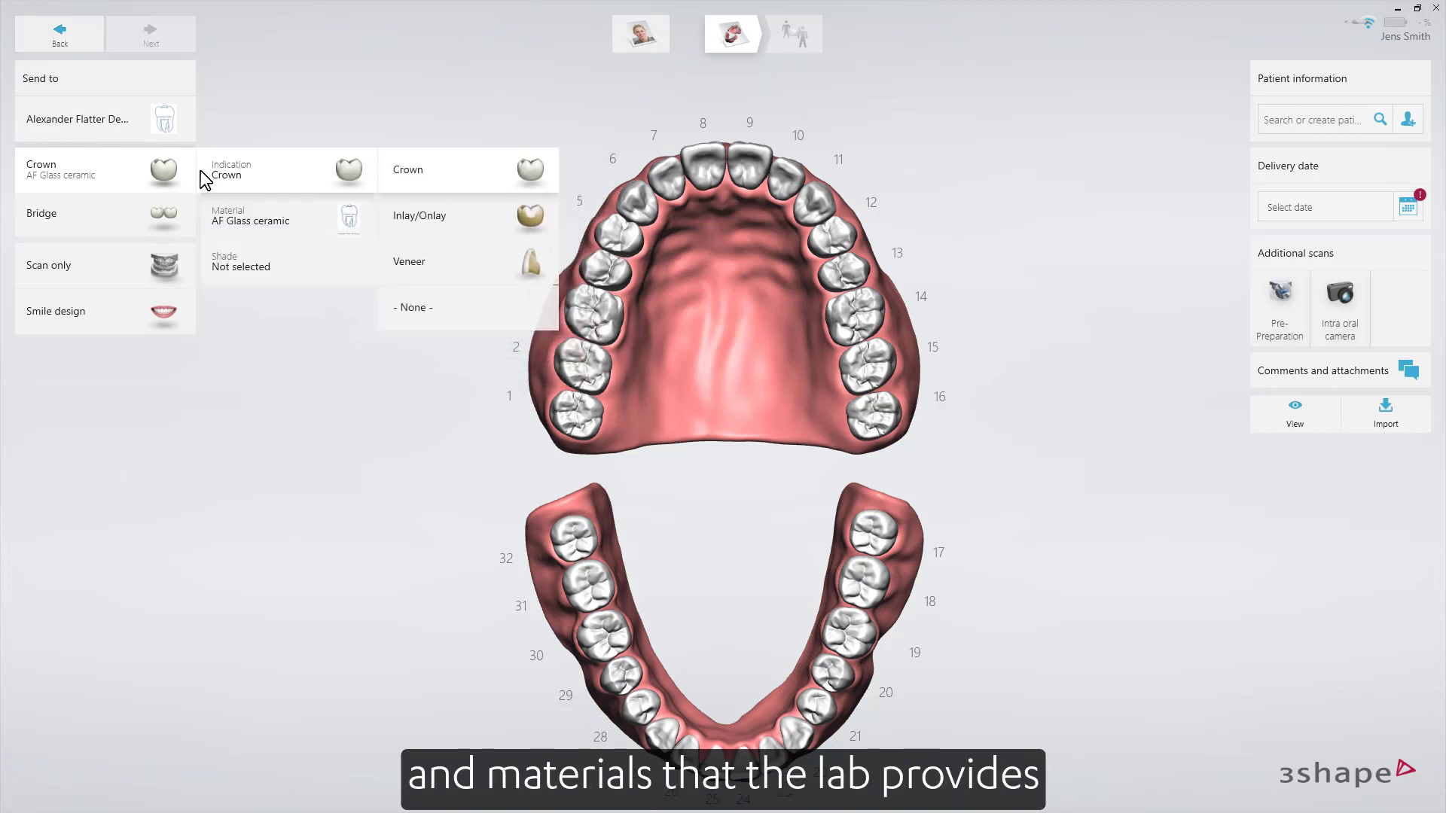
click(259, 203)
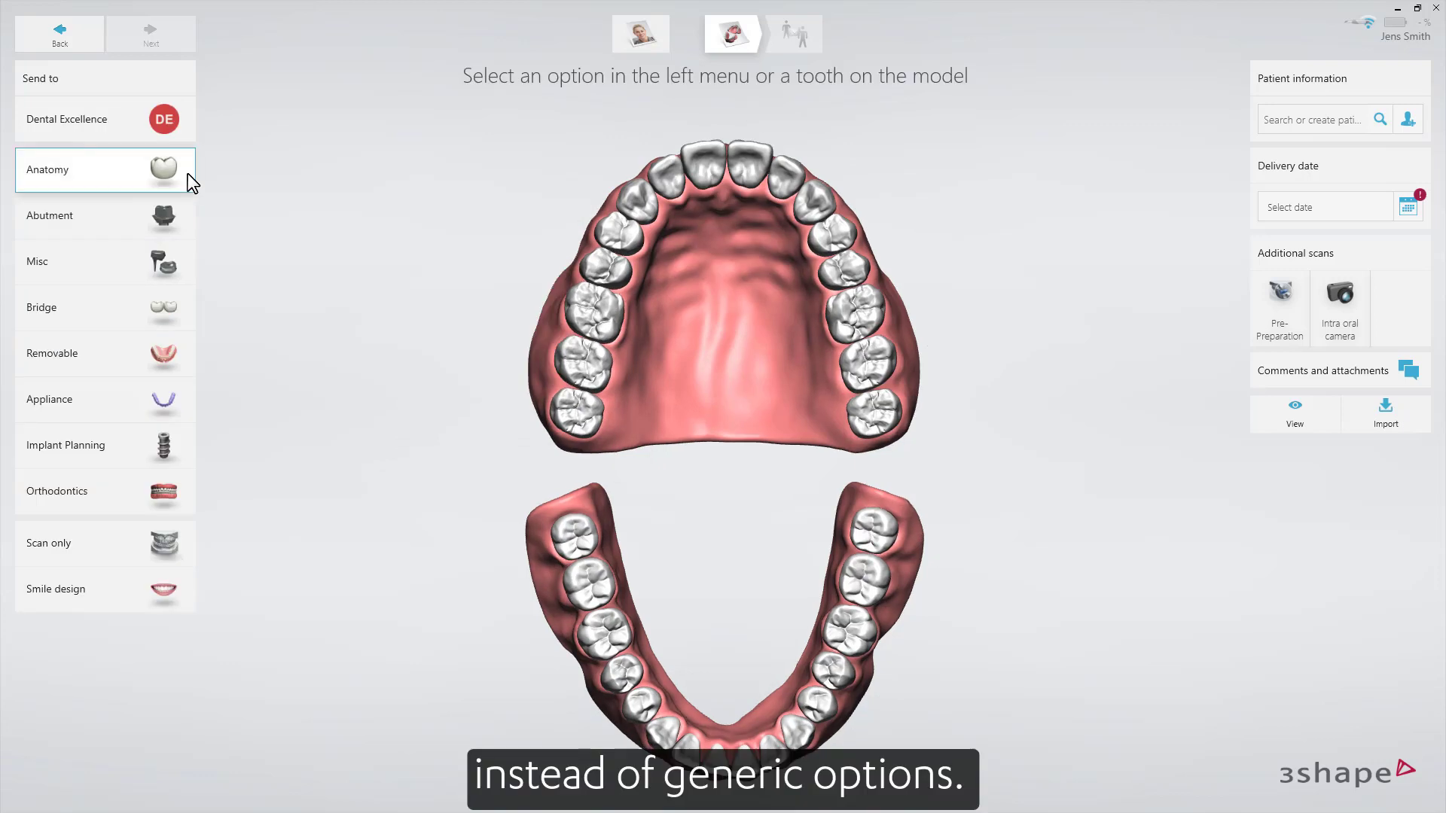
click(187, 173)
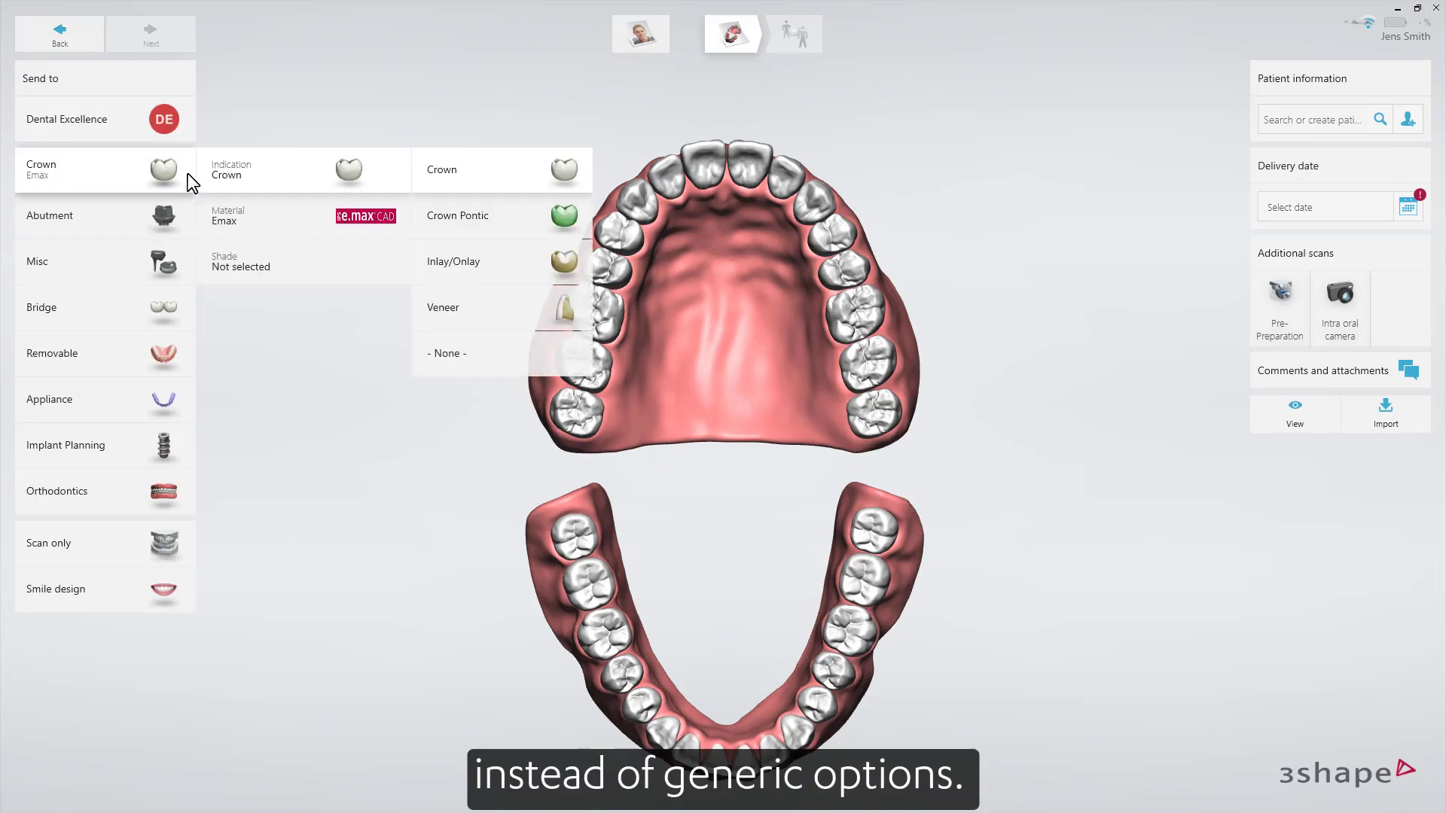
click(263, 219)
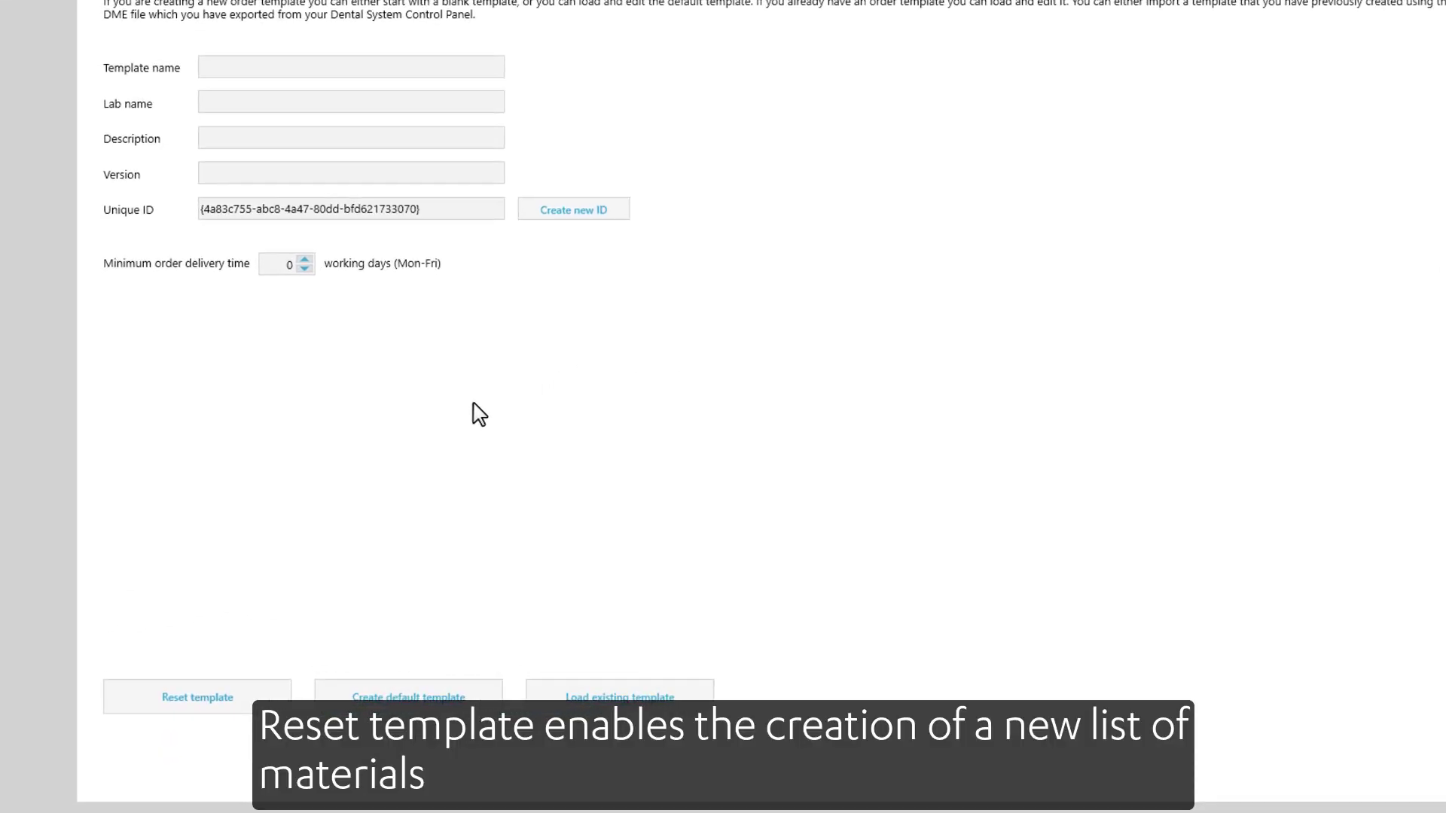
- Clear the template, load the default TRIOS template, then pick the lab's saved DME file
click(263, 694)
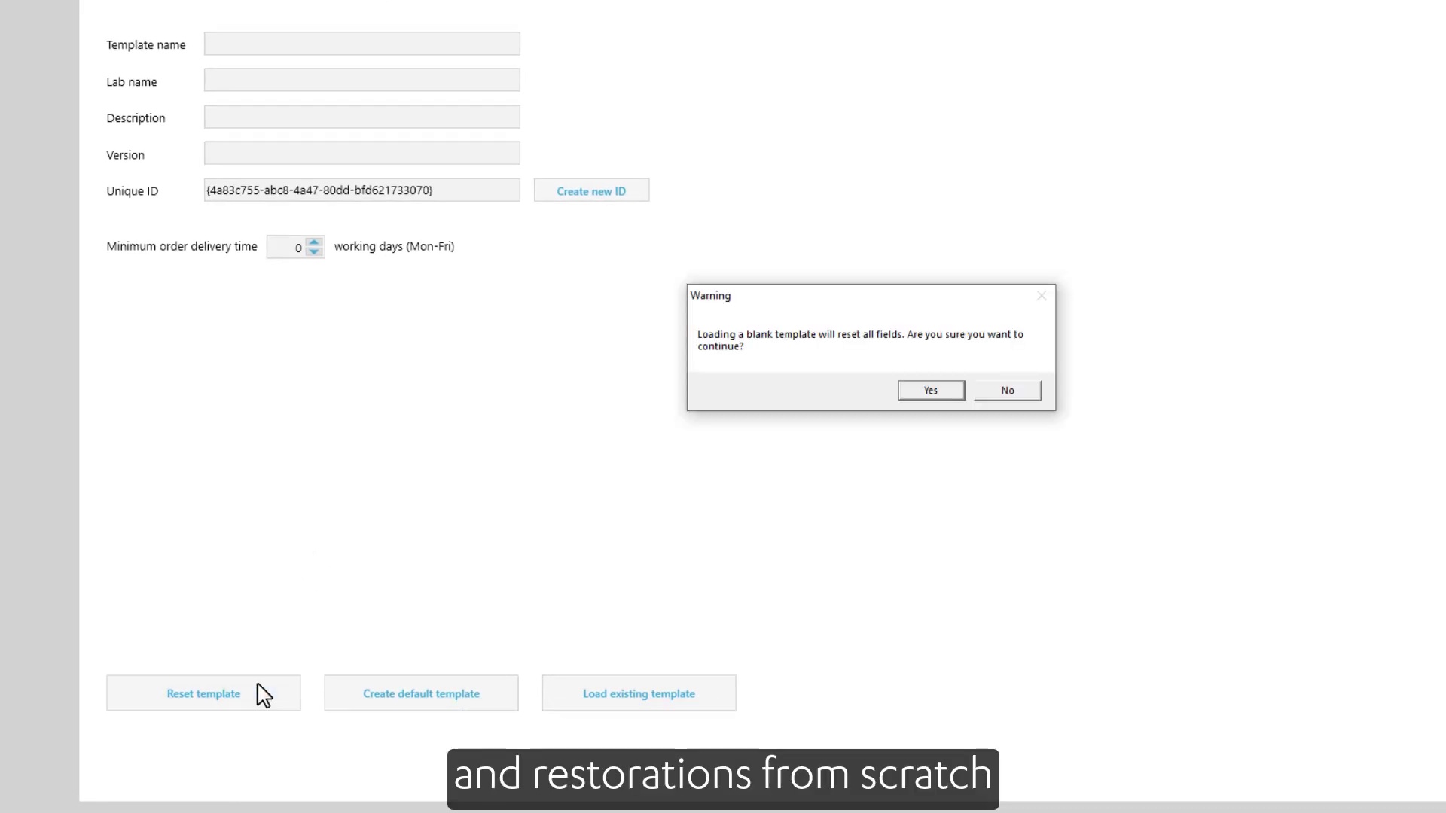
click(928, 392)
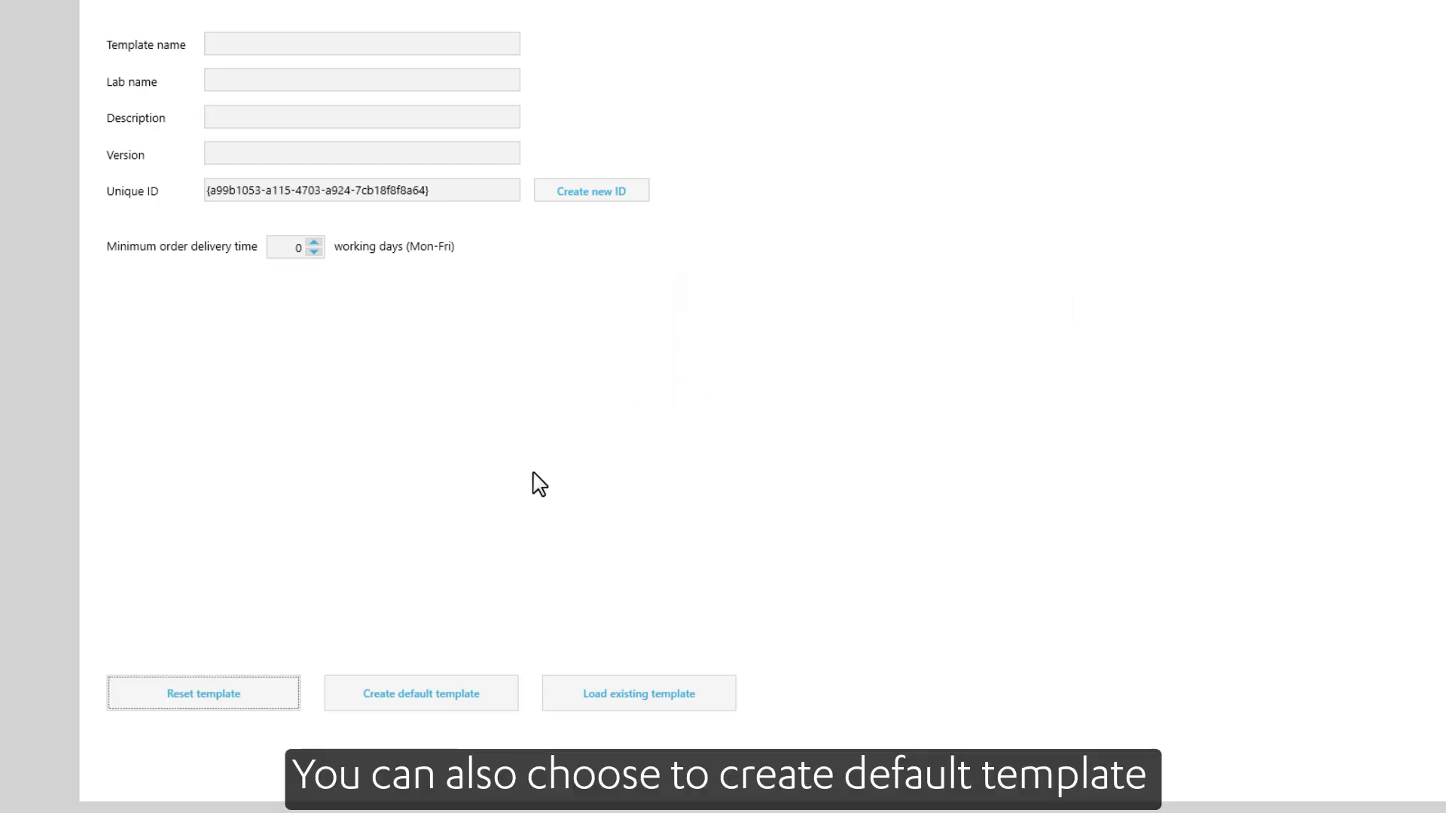
click(485, 692)
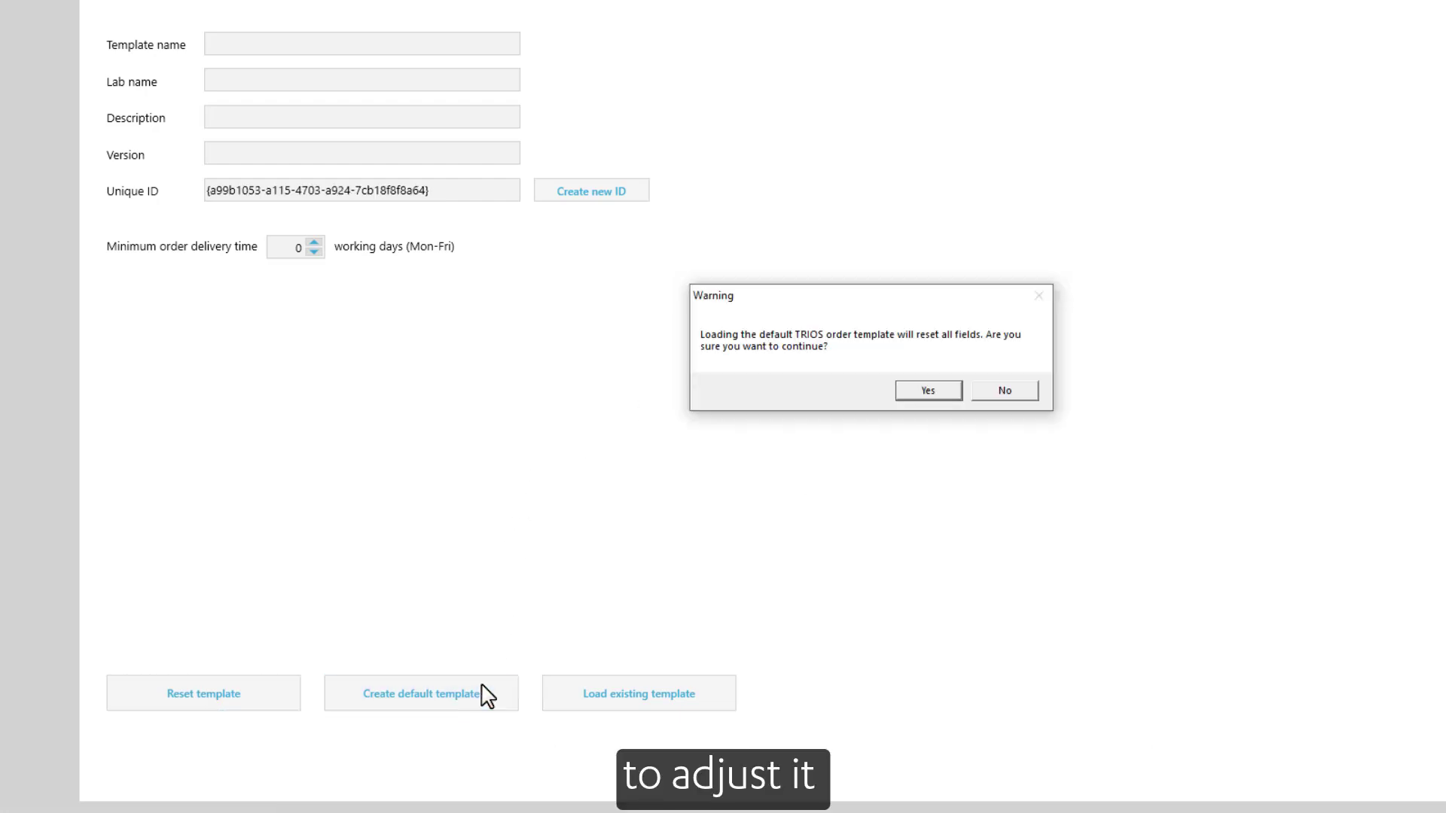
click(920, 393)
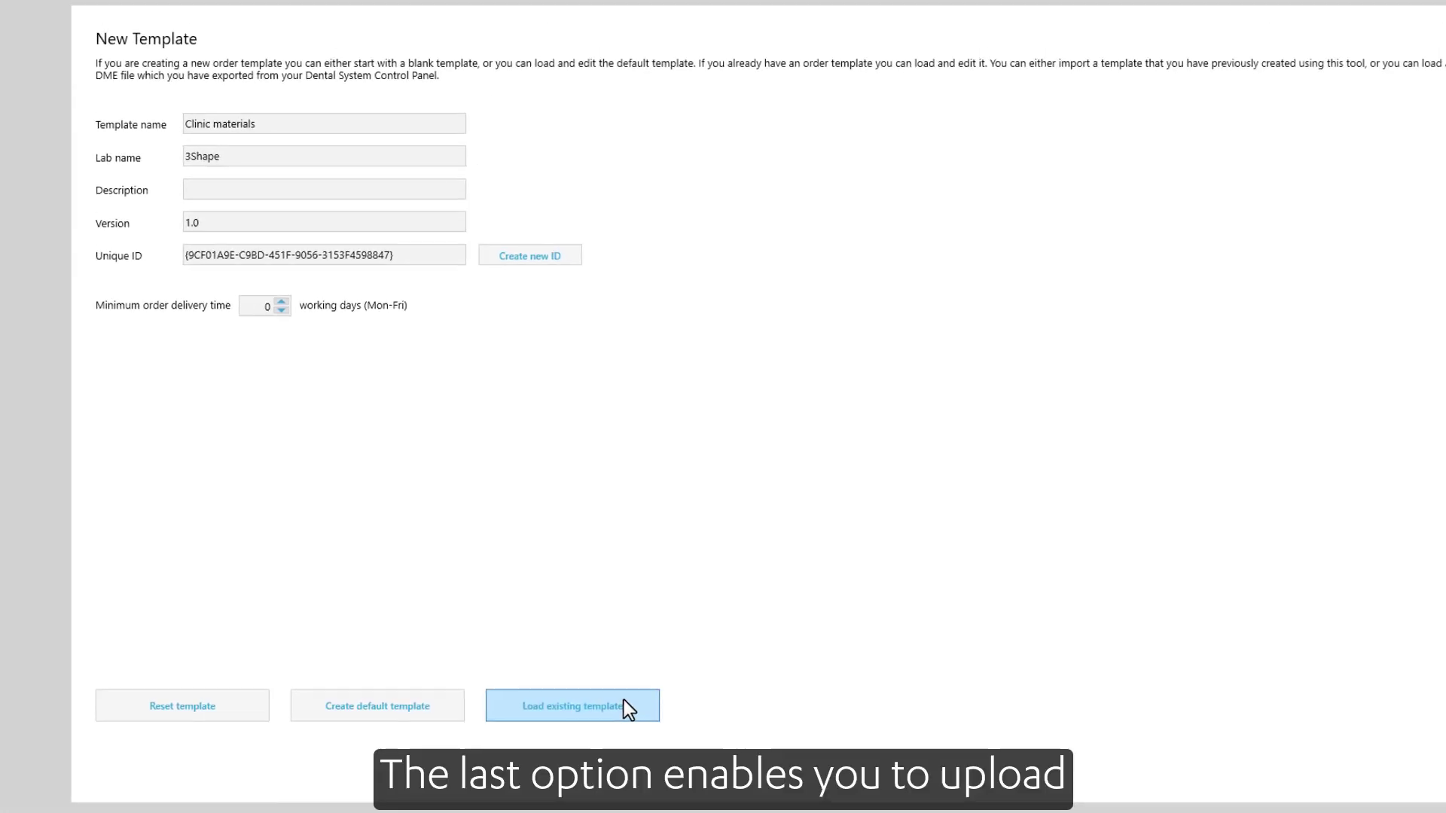
click(624, 708)
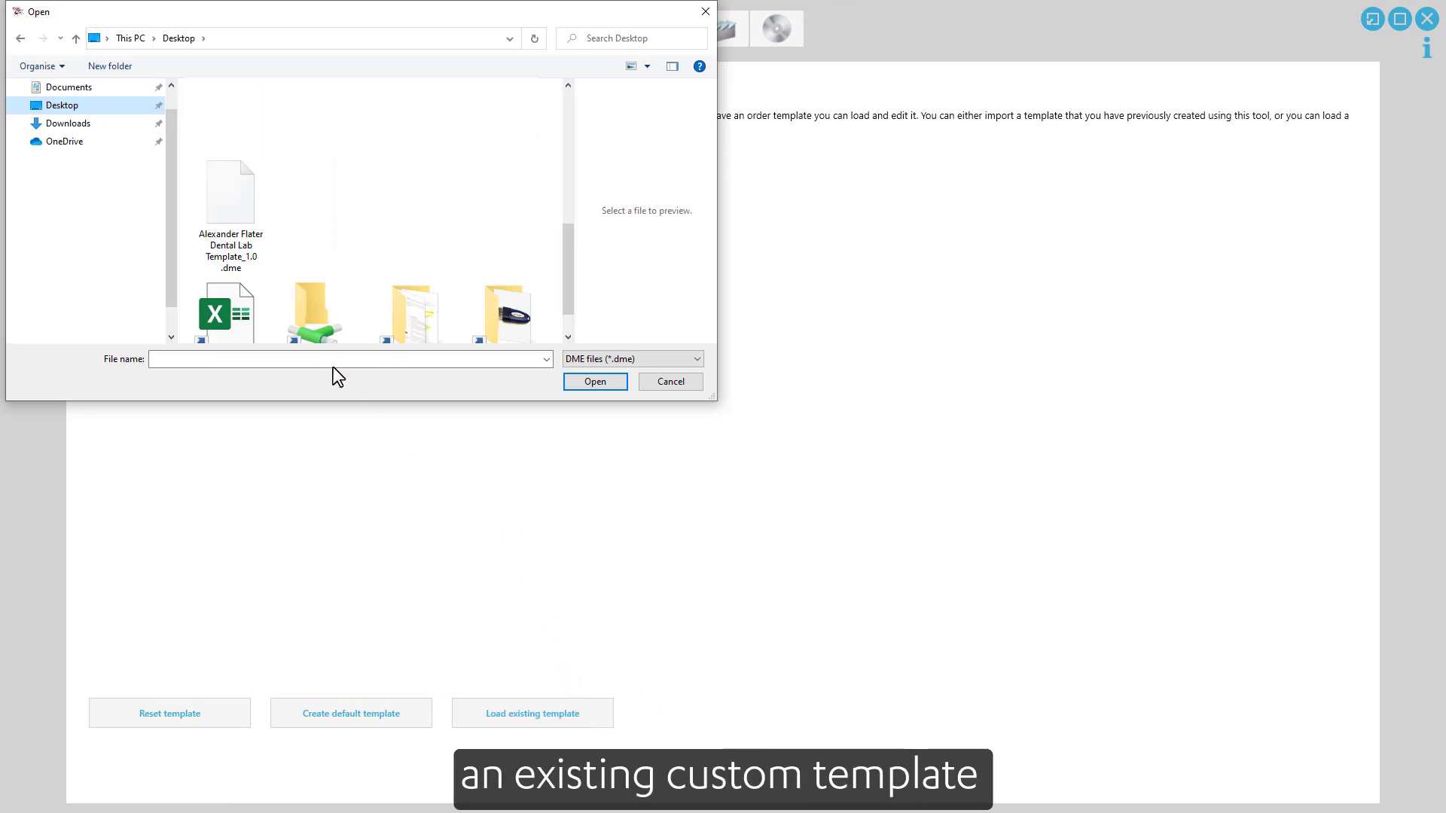
click(245, 238)
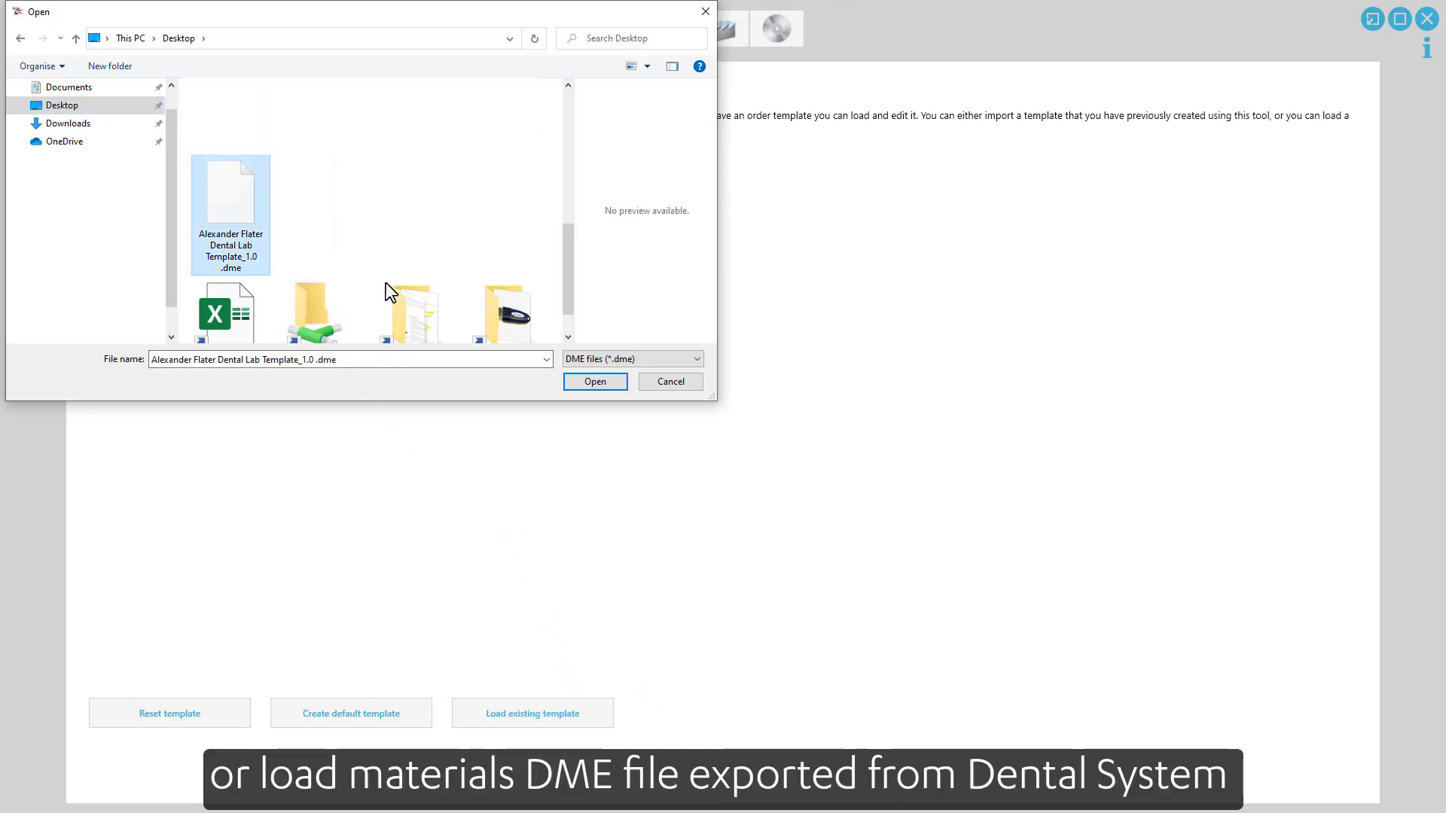
- Open the chosen template file, then export the clinic materials from the Import/Export page
click(594, 382)
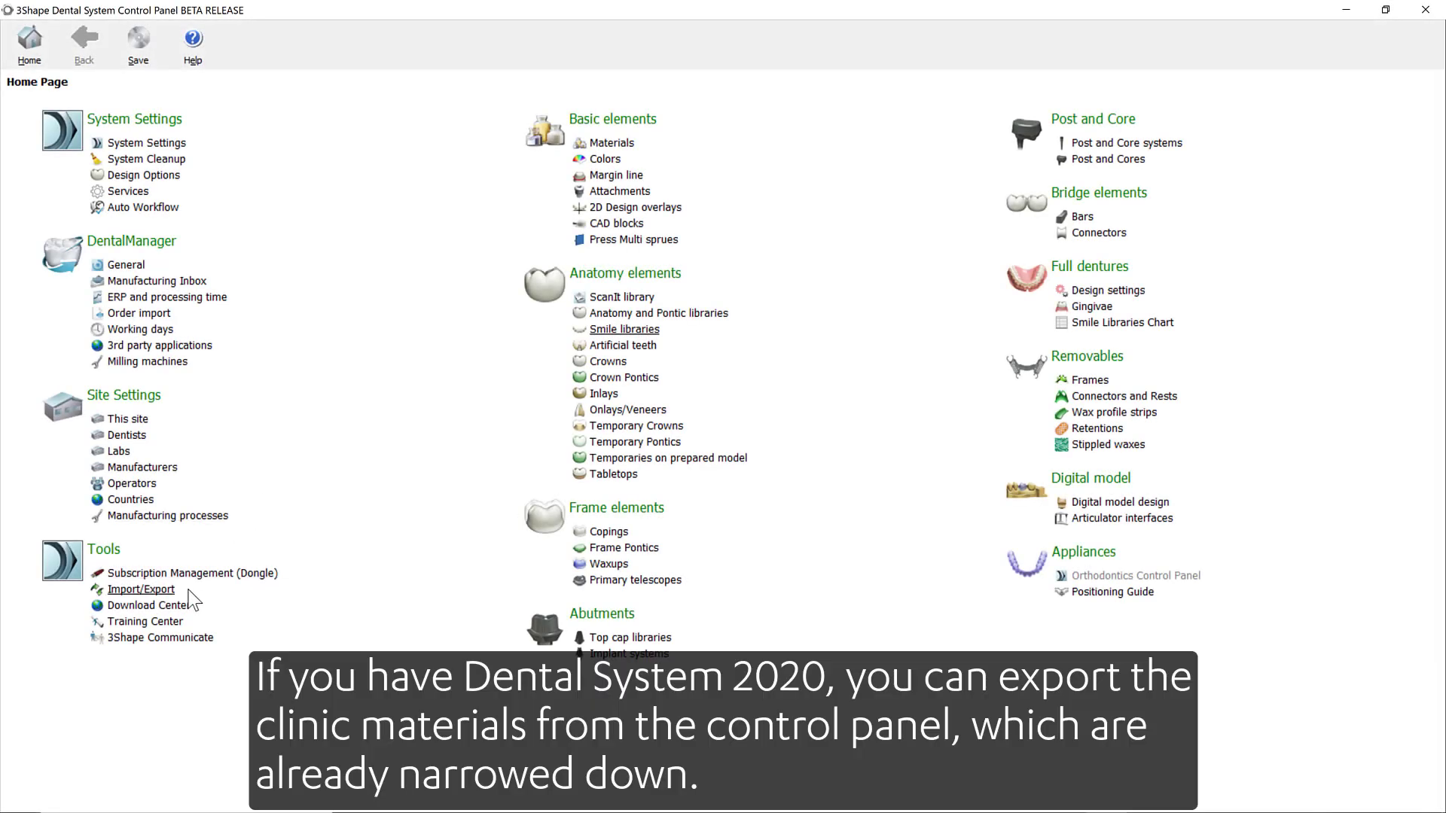
click(189, 592)
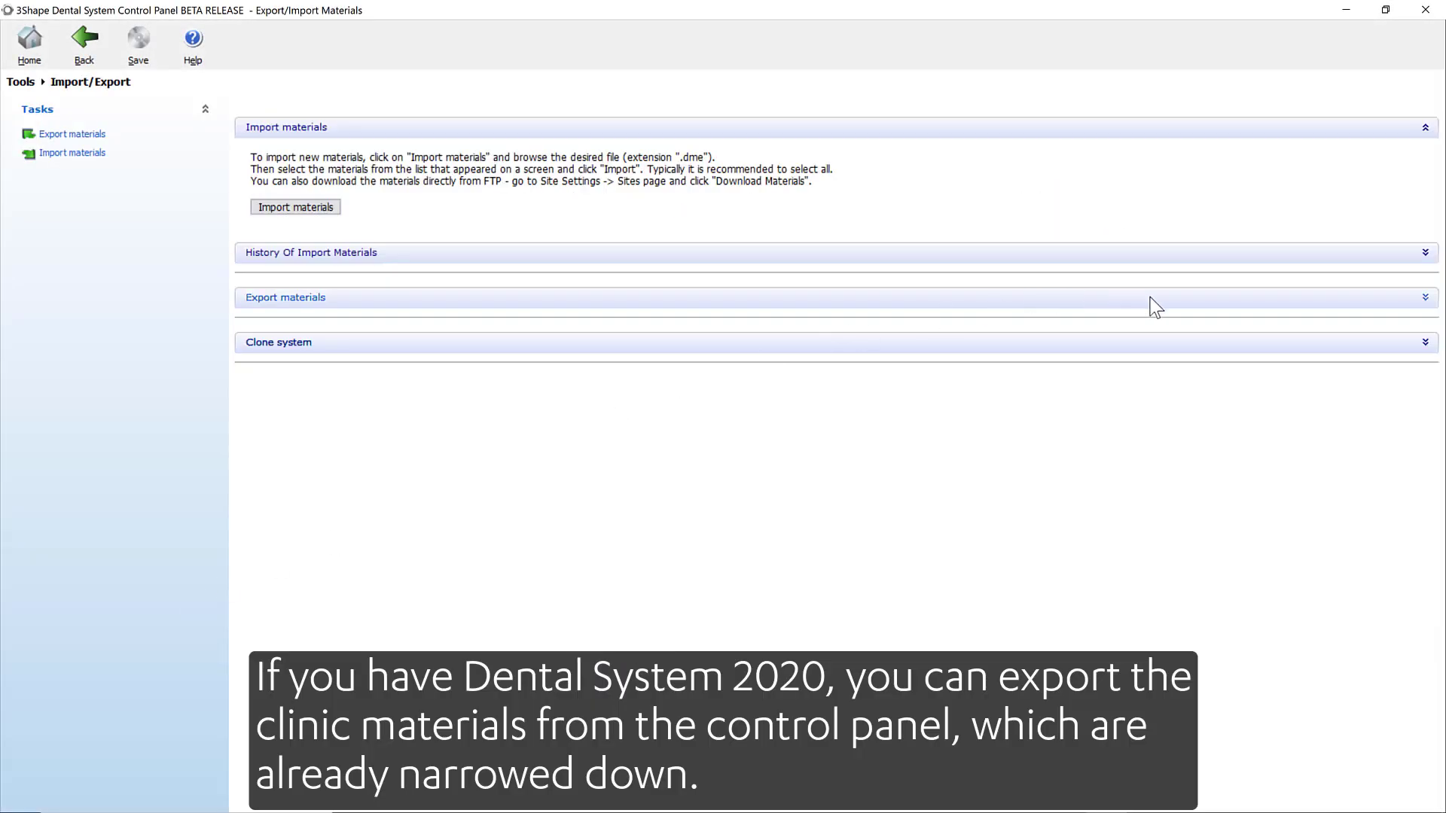
click(1425, 300)
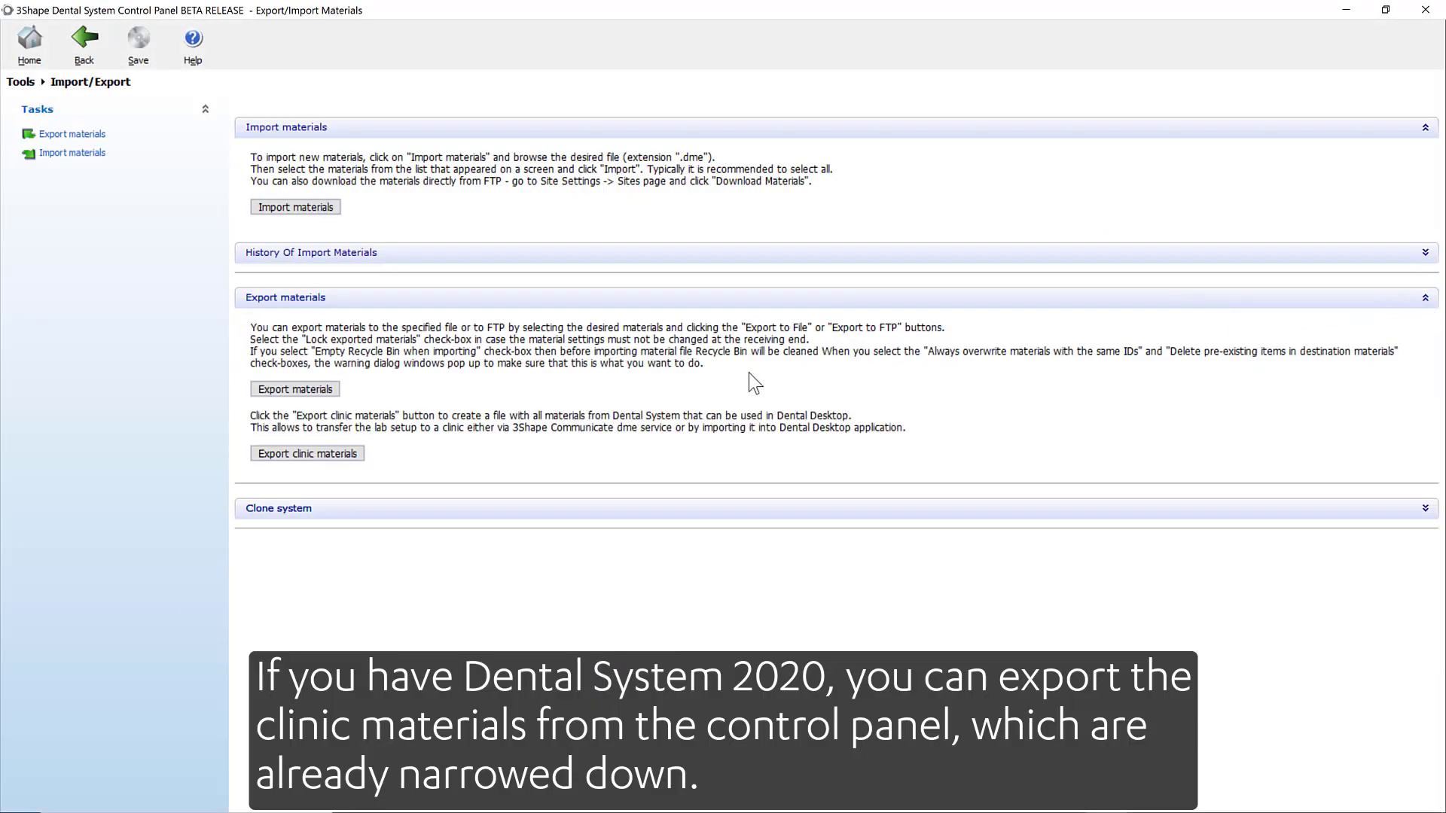
click(357, 456)
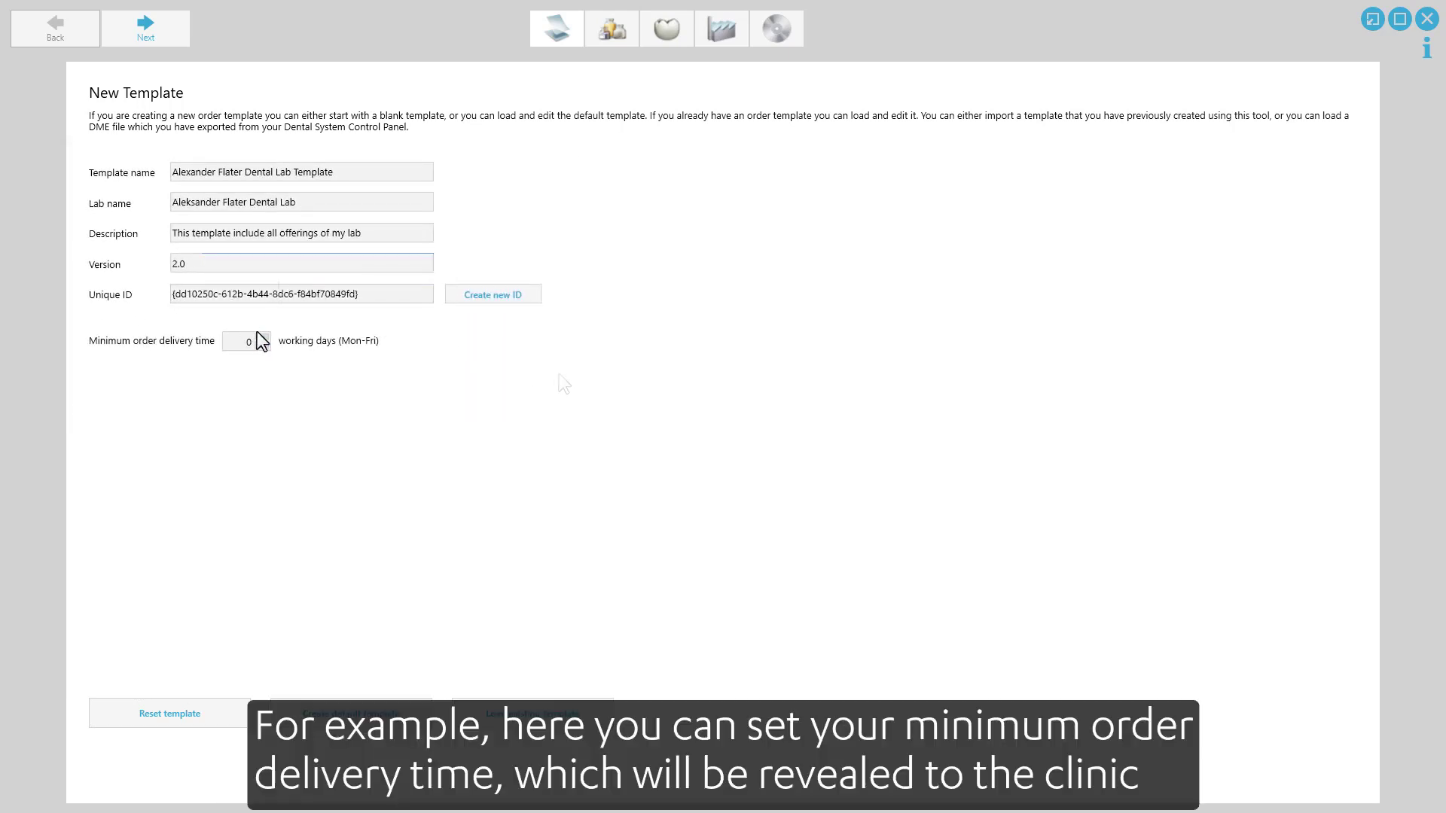
- Raise the minimum order delivery time to 3 working days and continue to Materials
click(261, 338)
click(169, 38)
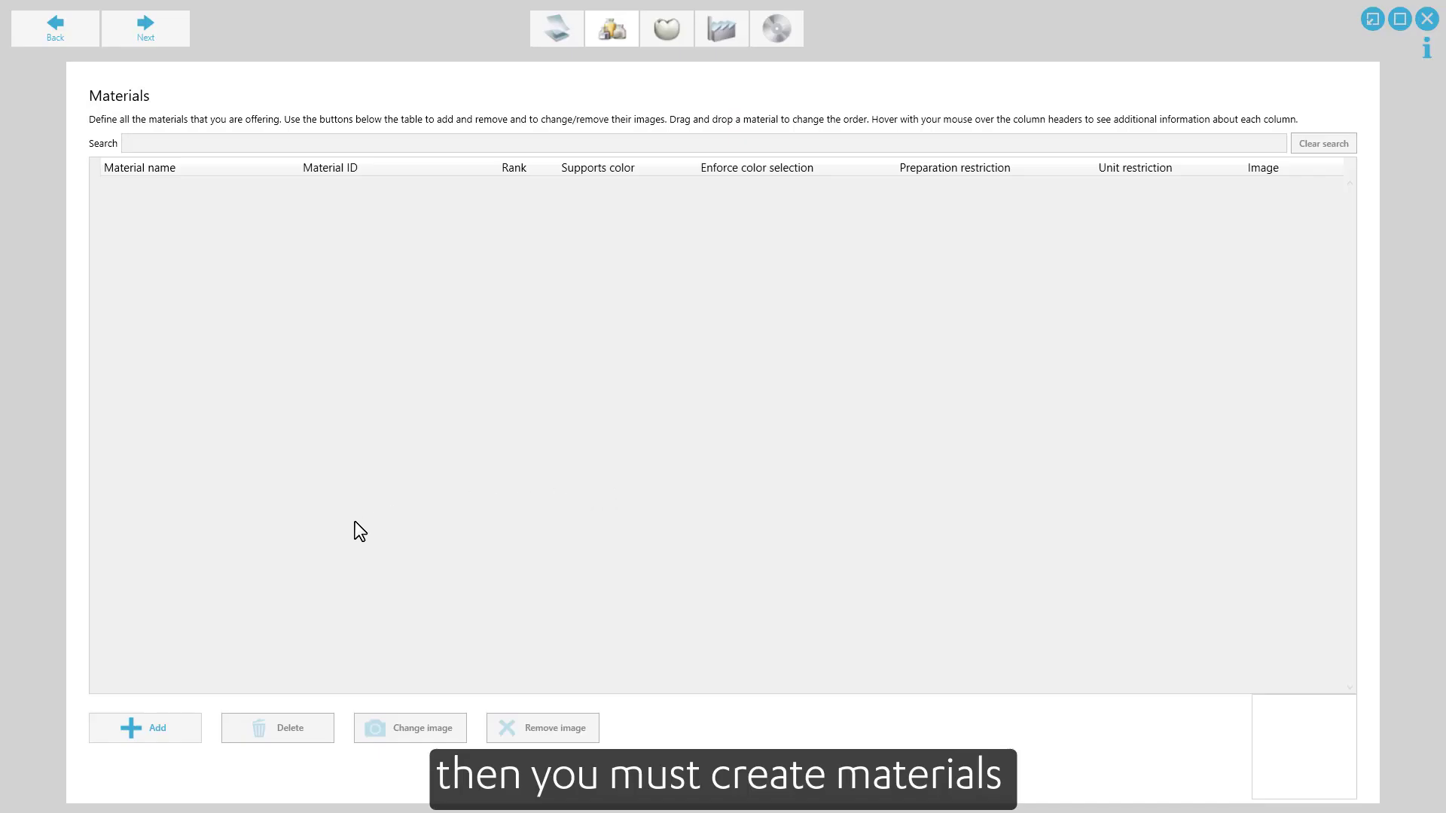
- Add a material named 'AF Glass Ceramic' with ID '23056_Lithium didilacate'
click(174, 723)
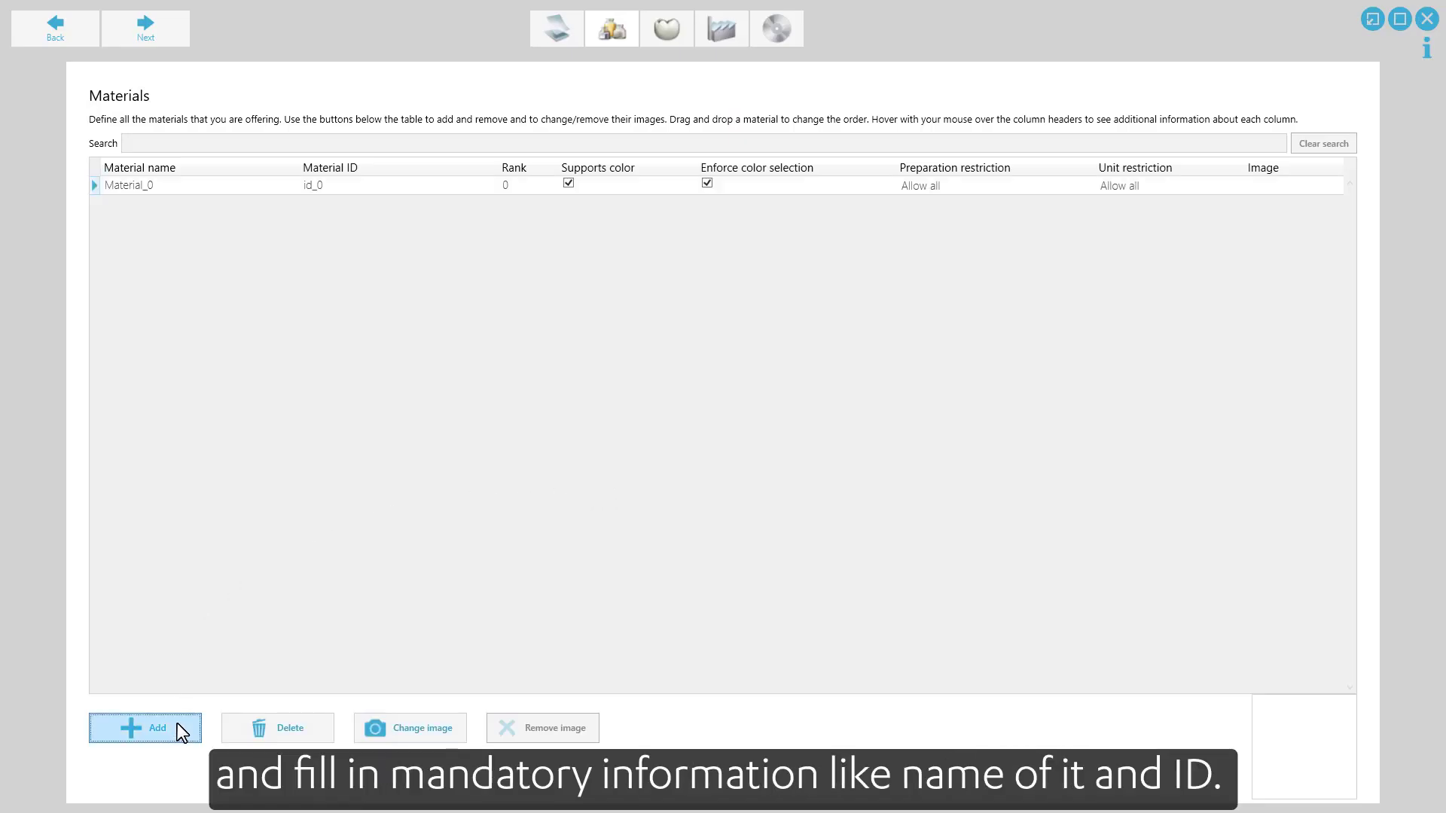
double_click(133, 188)
text(AF Glass Ceramic)
click(312, 187)
text(23056_Lithium didilacate)
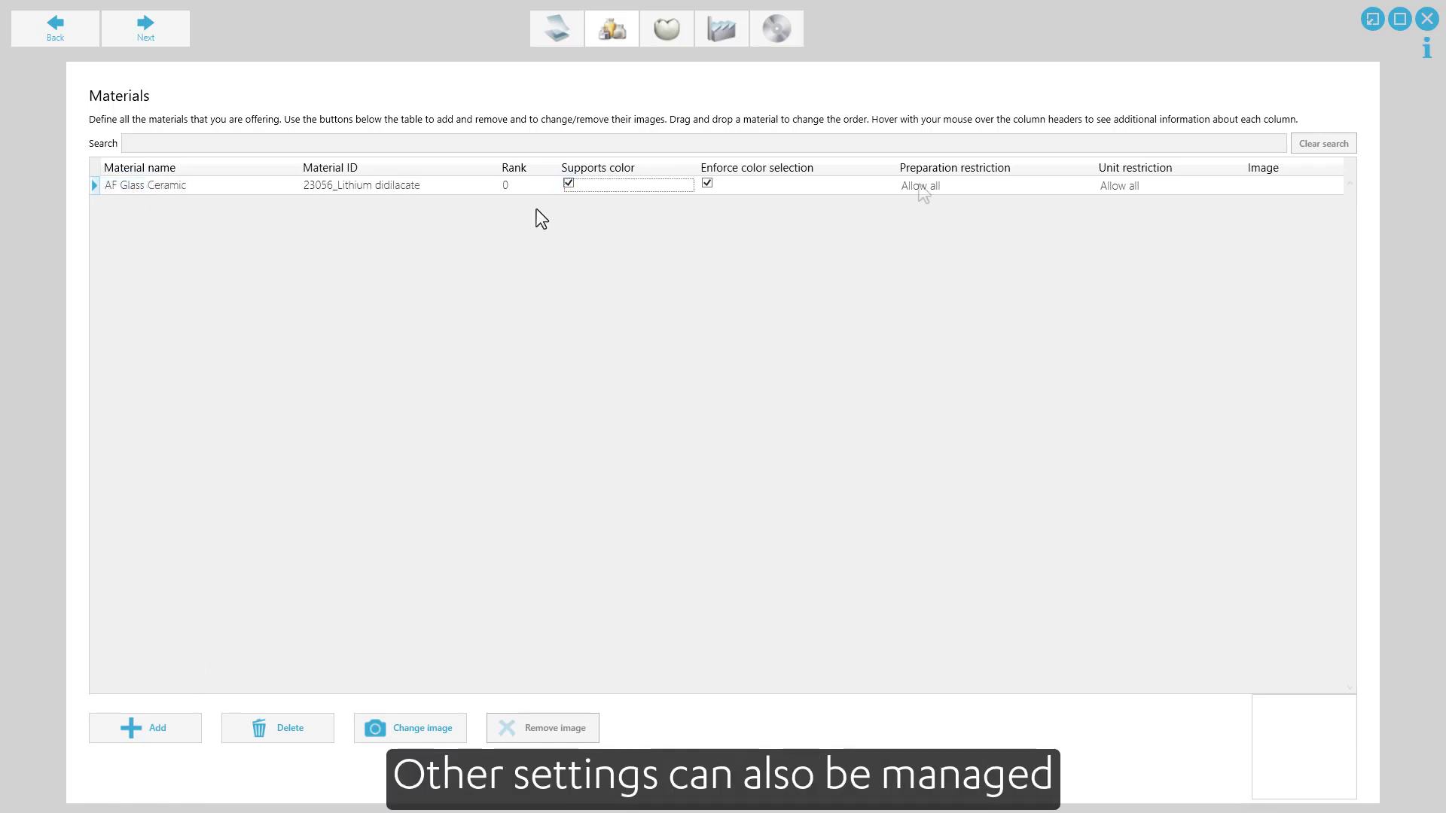
- Review the preparation and unit restriction choices and attach a tooth logo image to the material
click(950, 188)
click(947, 186)
click(1114, 186)
click(1119, 203)
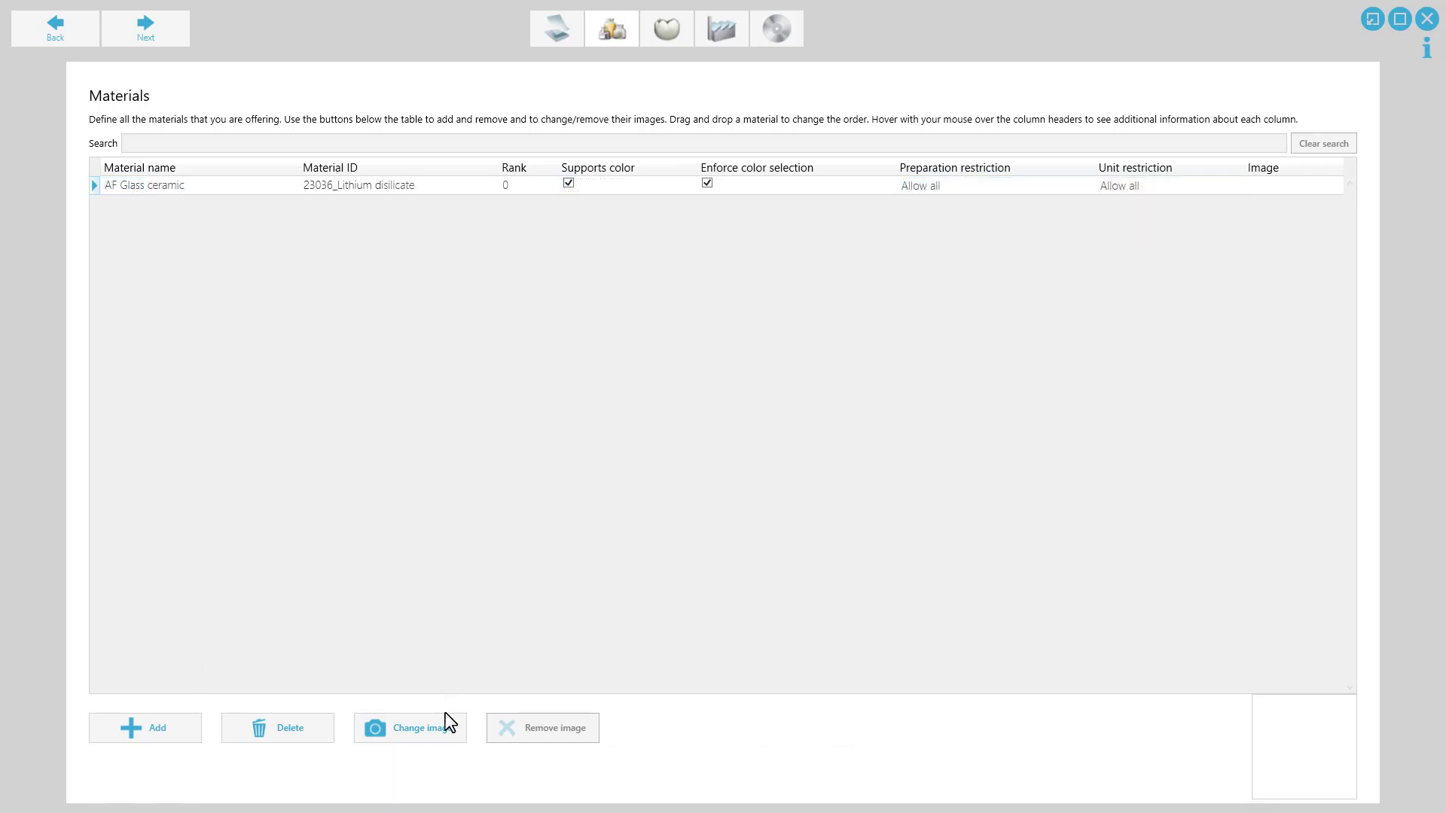
click(449, 728)
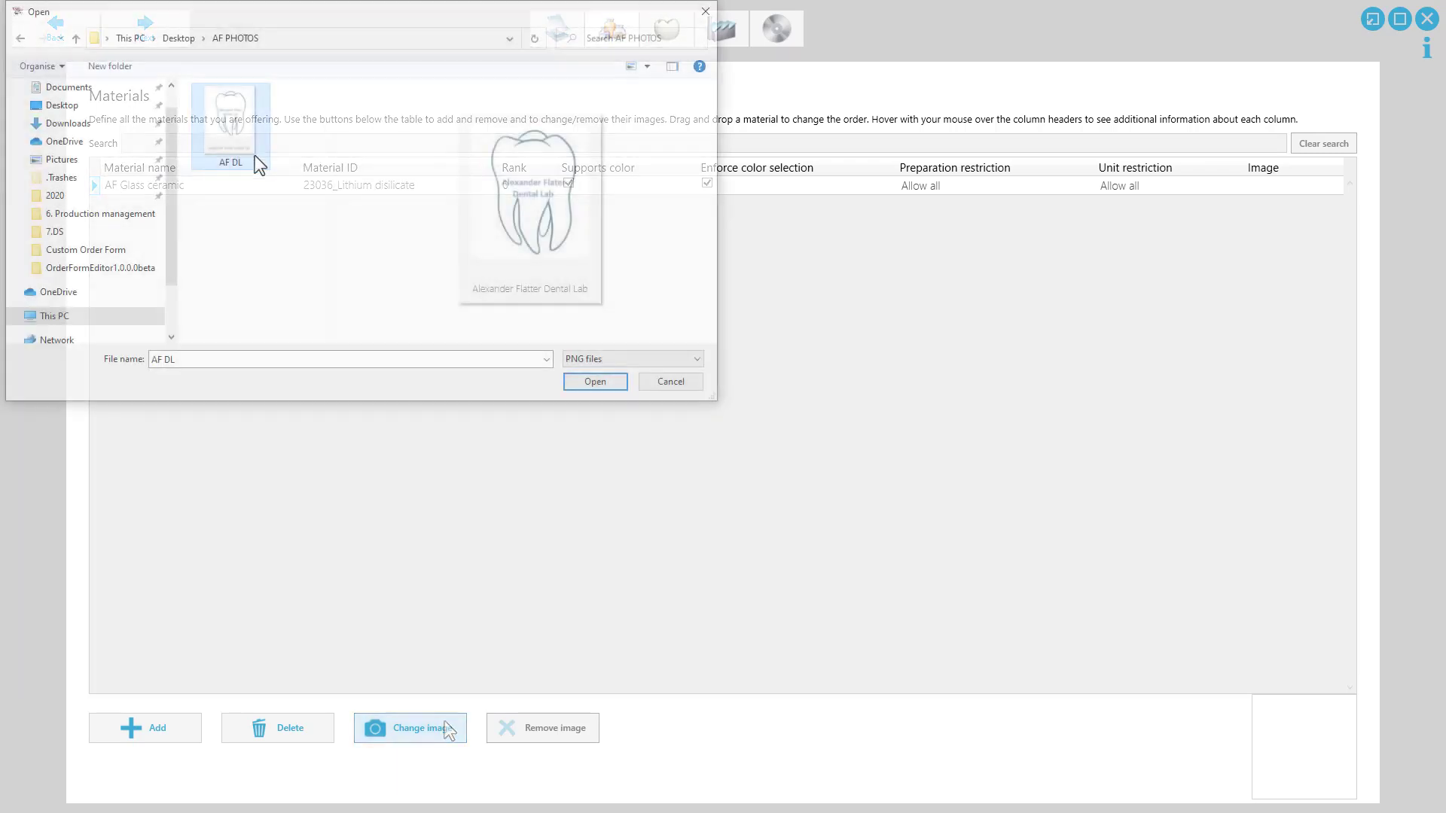
click(595, 381)
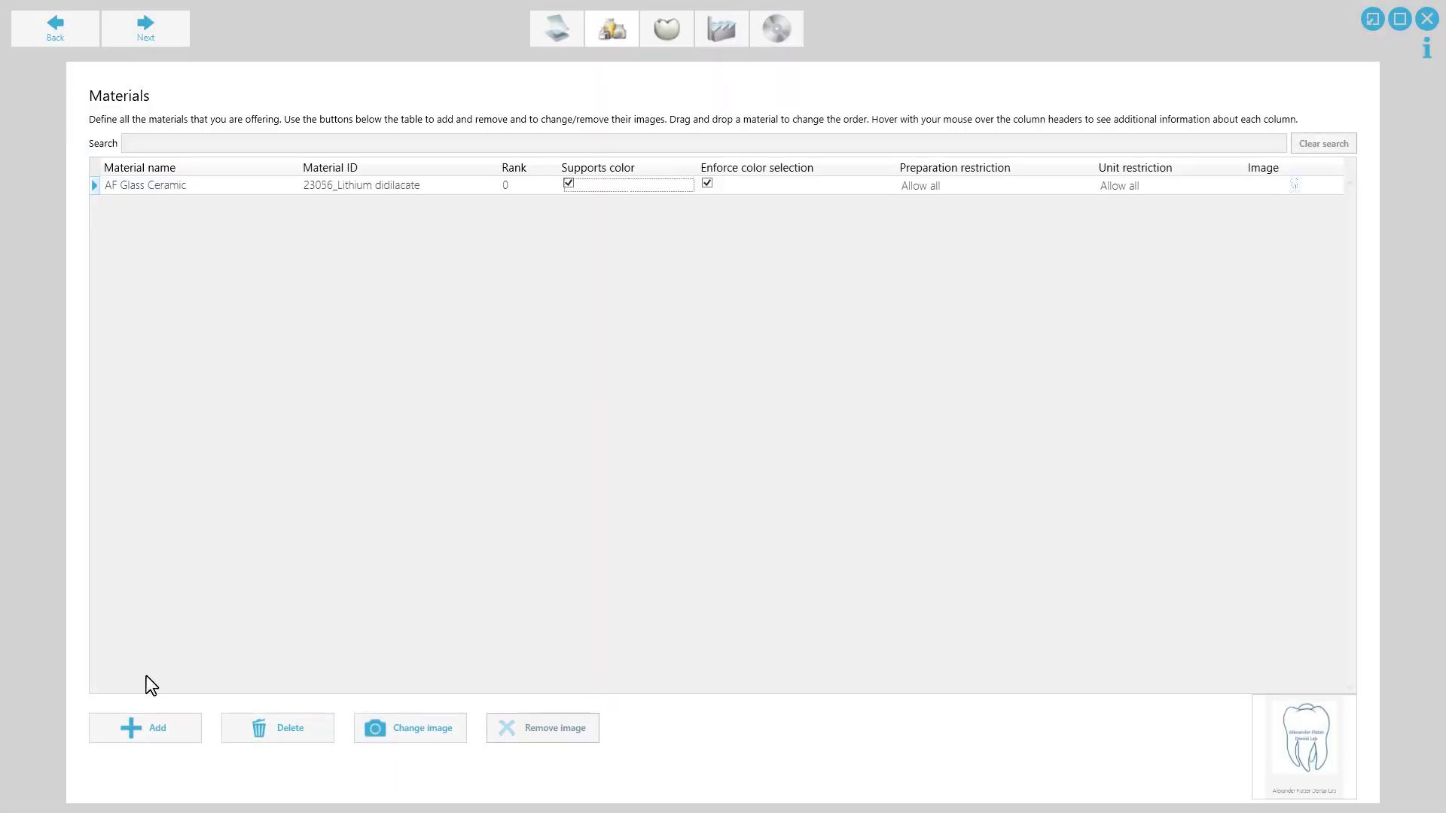
click(148, 728)
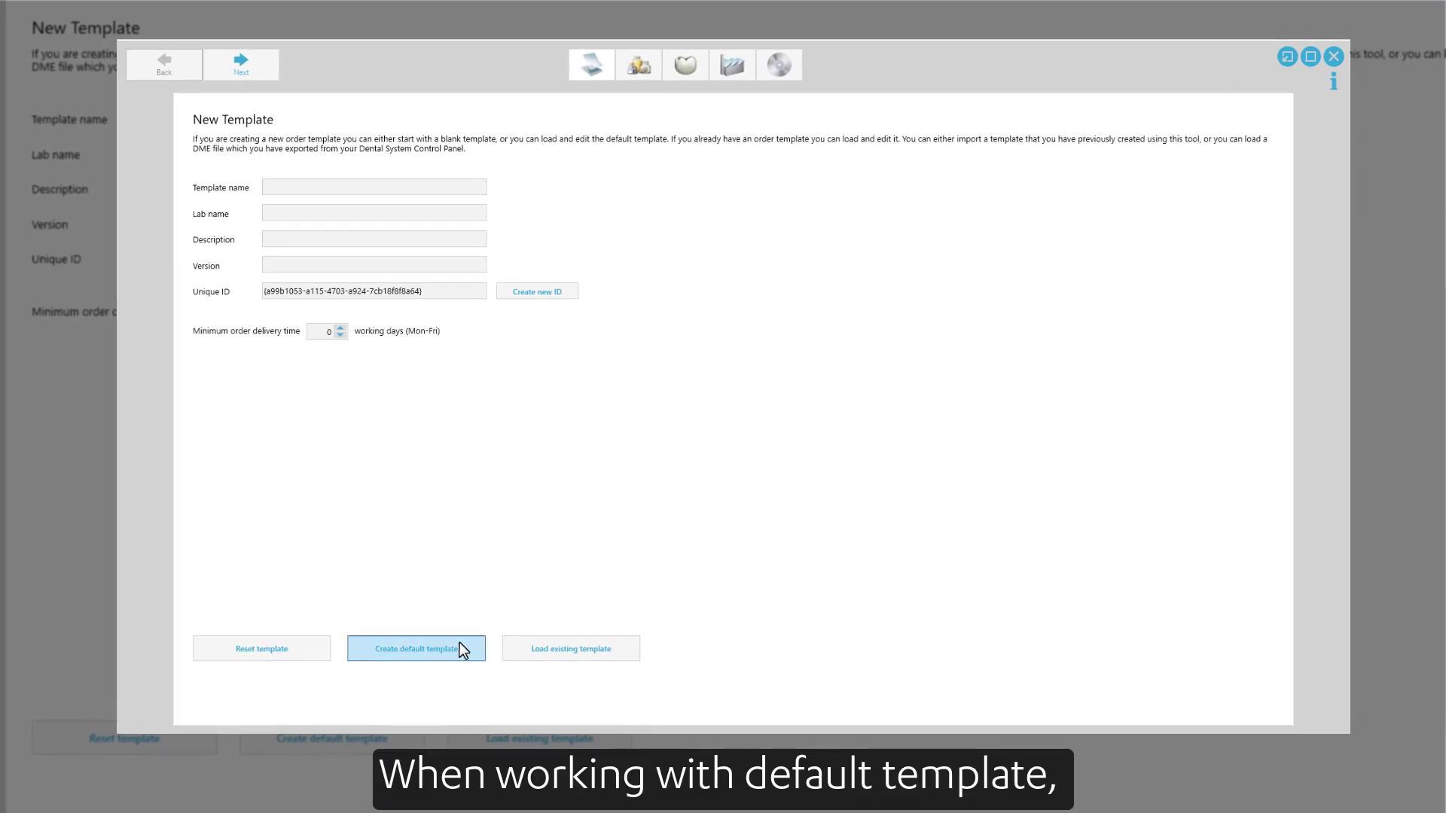
- Load the default TRIOS template and add a material named 'Ceramic'
click(460, 640)
click(776, 433)
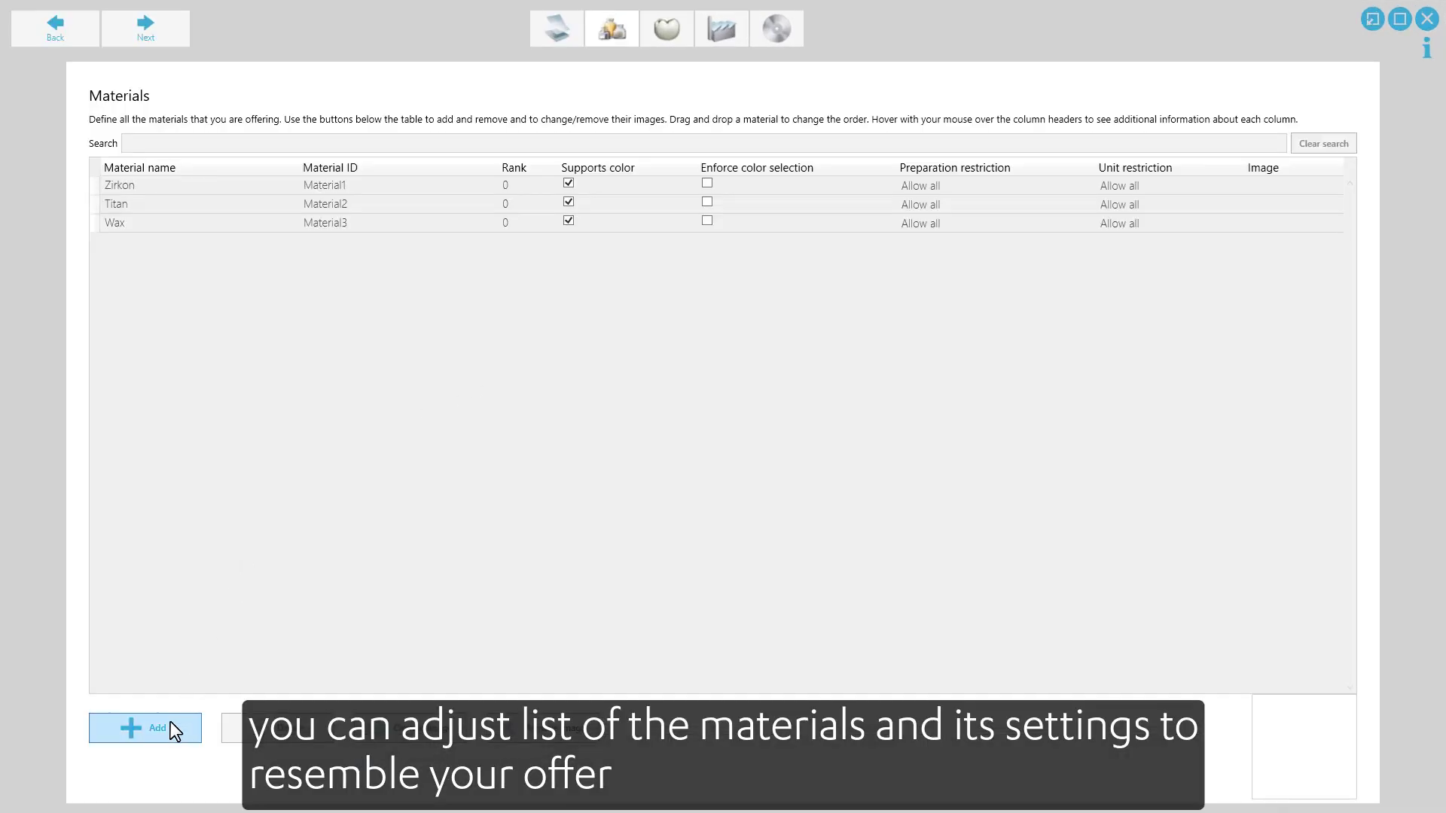
click(170, 725)
click(172, 242)
text(Ceramic)
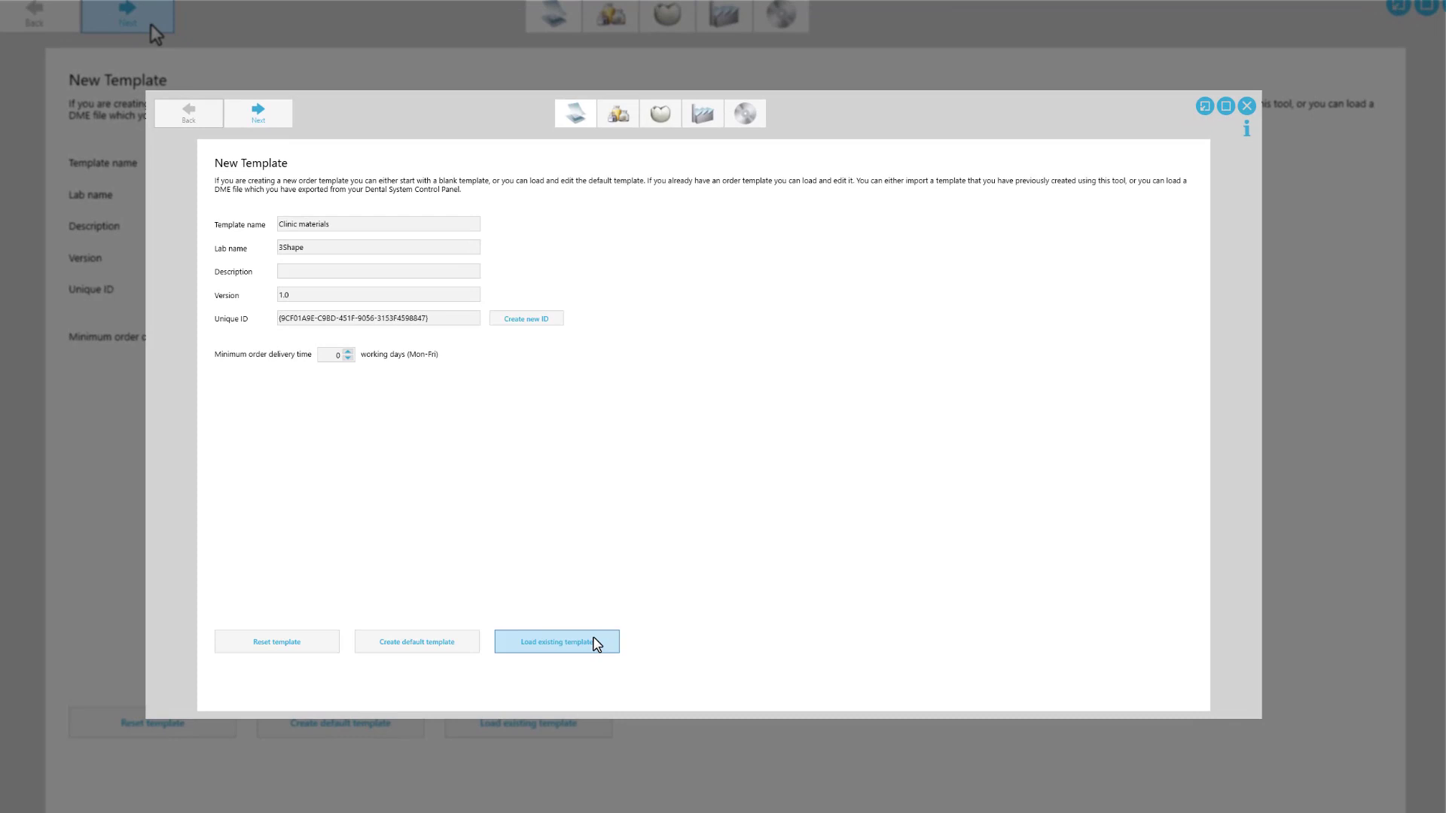
- Reload the lab's saved DME template and require colour selection for AF Zirconia and AF PMMA
click(595, 643)
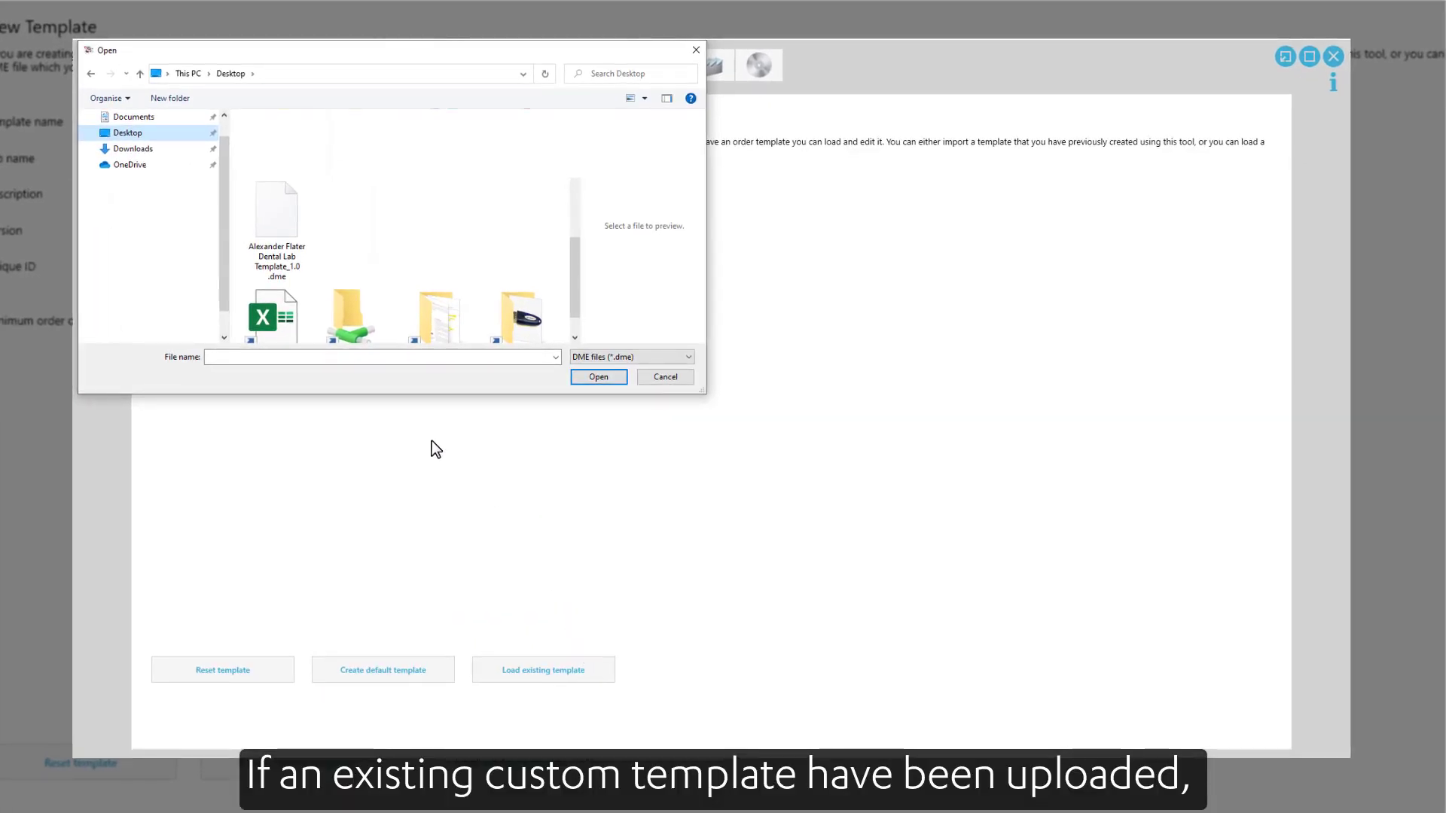
click(309, 261)
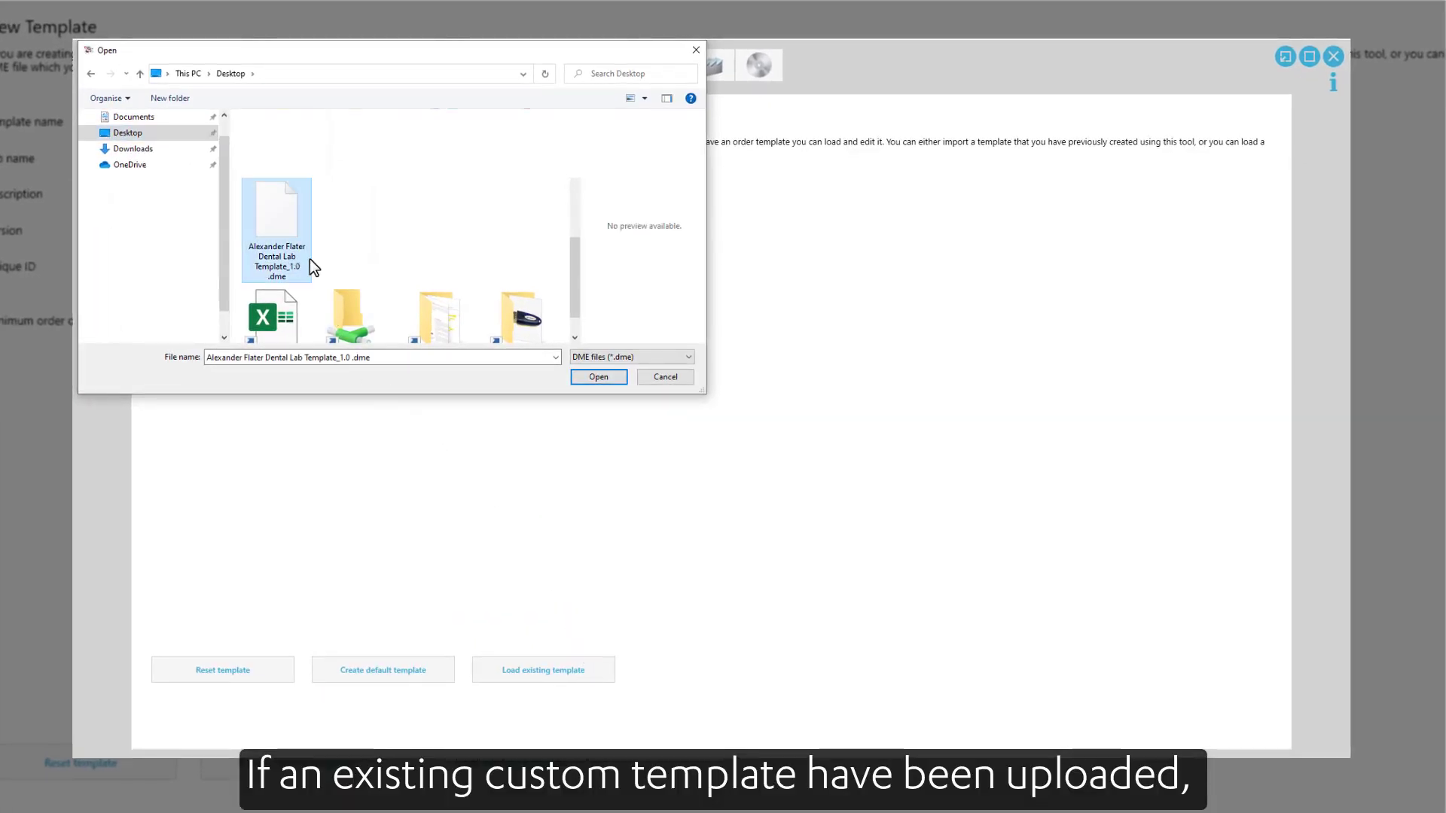
click(599, 377)
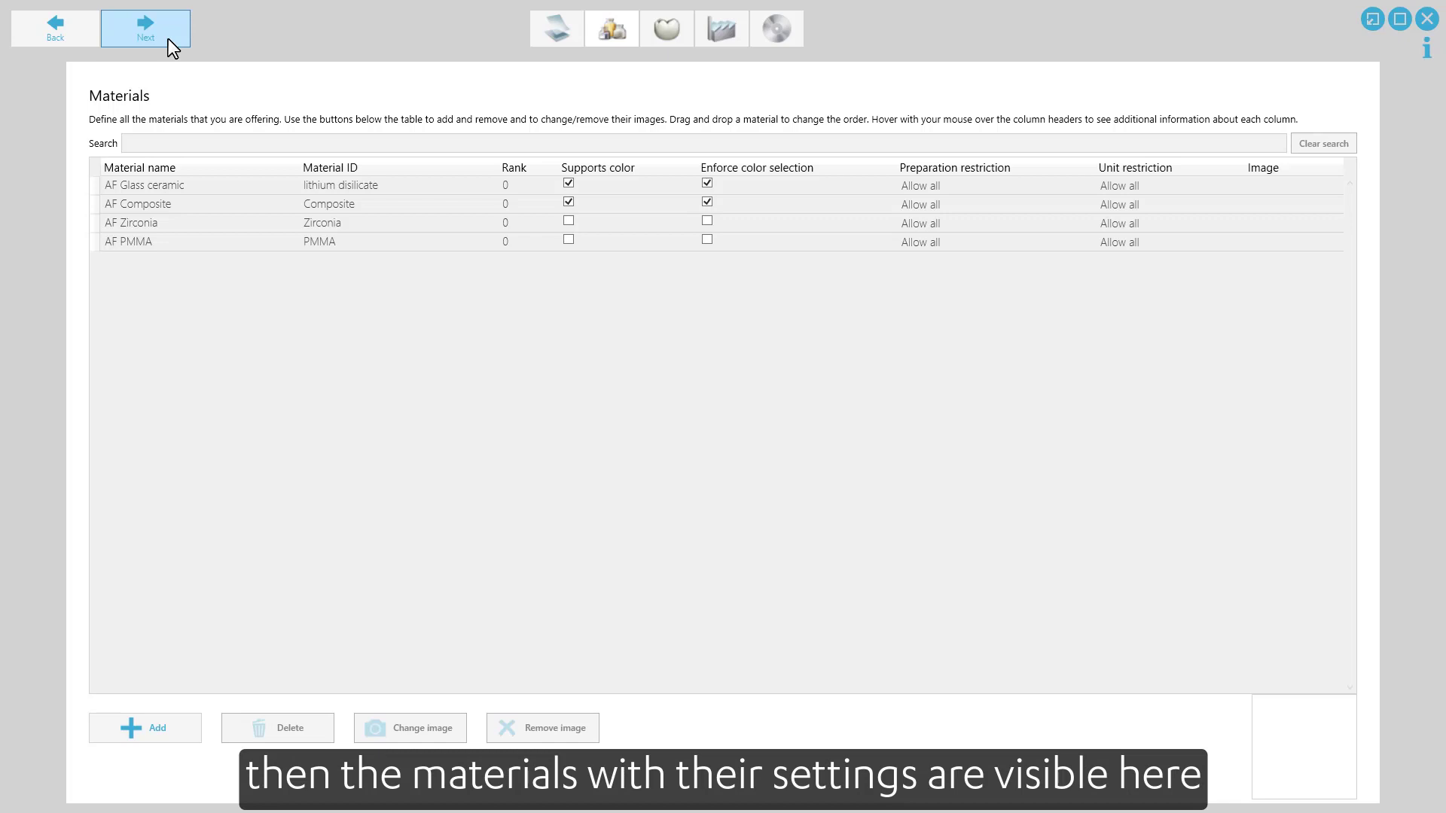
click(169, 41)
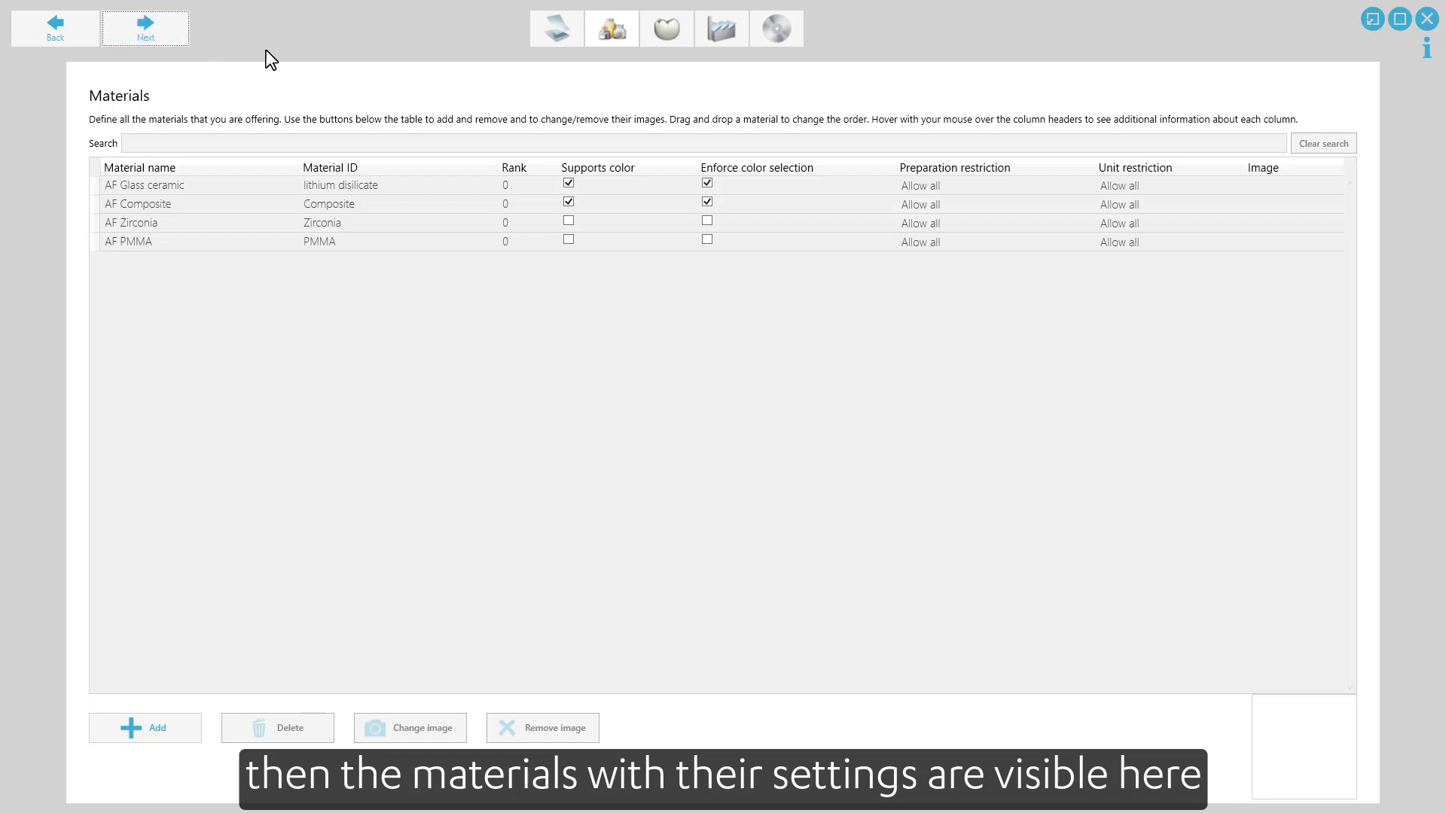
click(707, 220)
click(706, 239)
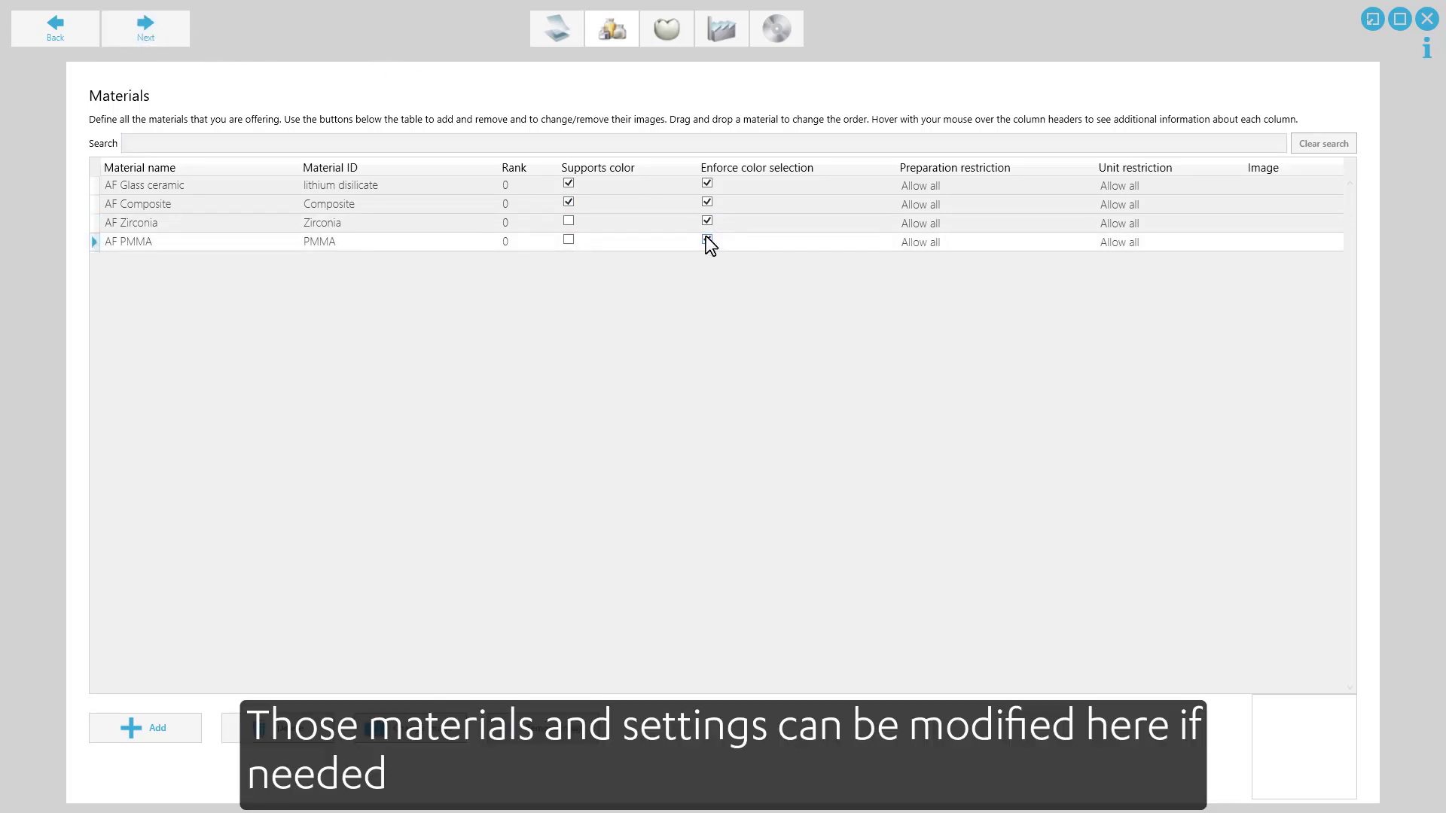
- Add a fifth material 'AF CoCr' with ID 'Removable'
click(182, 721)
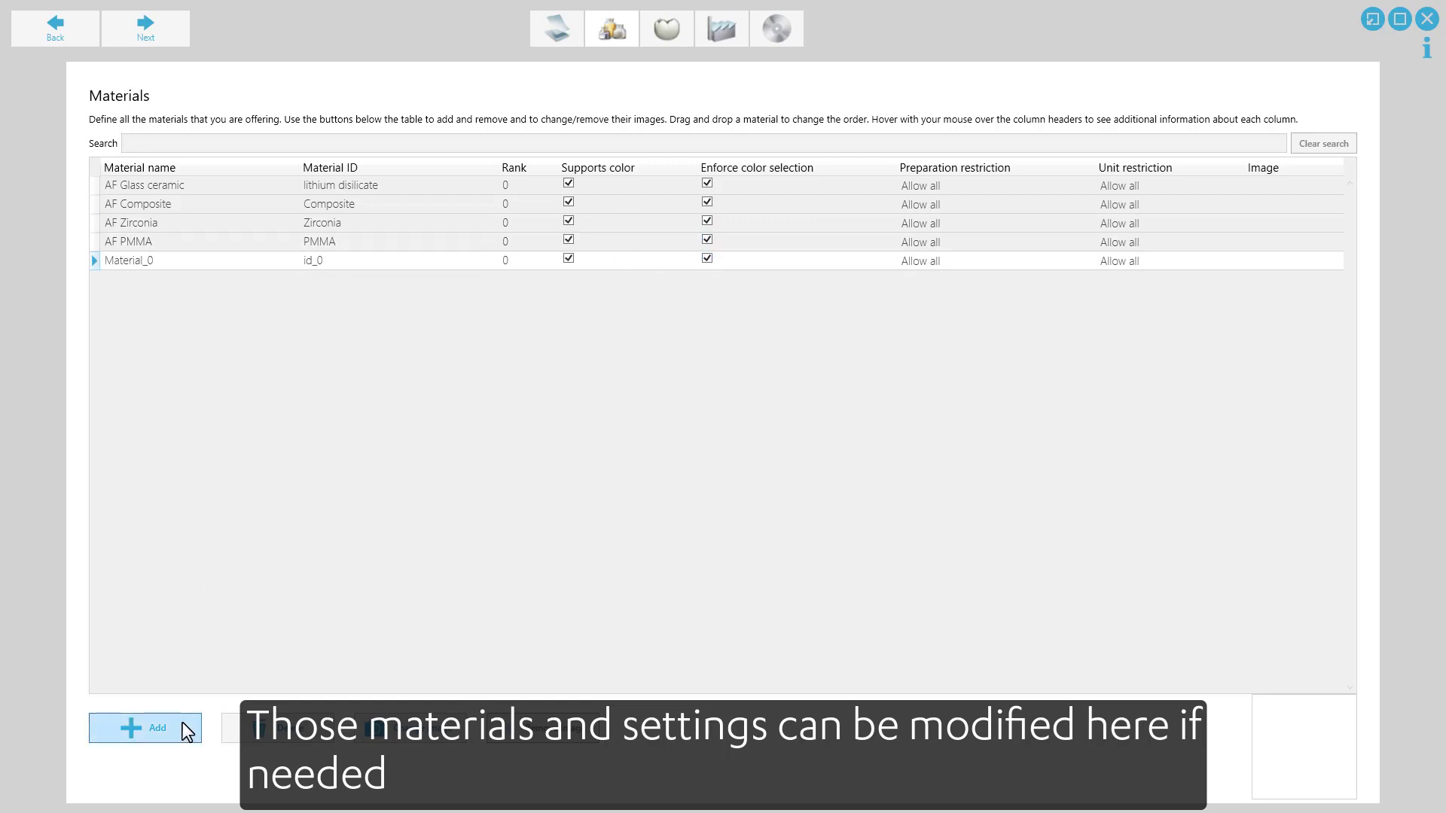
double_click(165, 260)
text(AF CoCr)
key(Tab)
text(Removab)
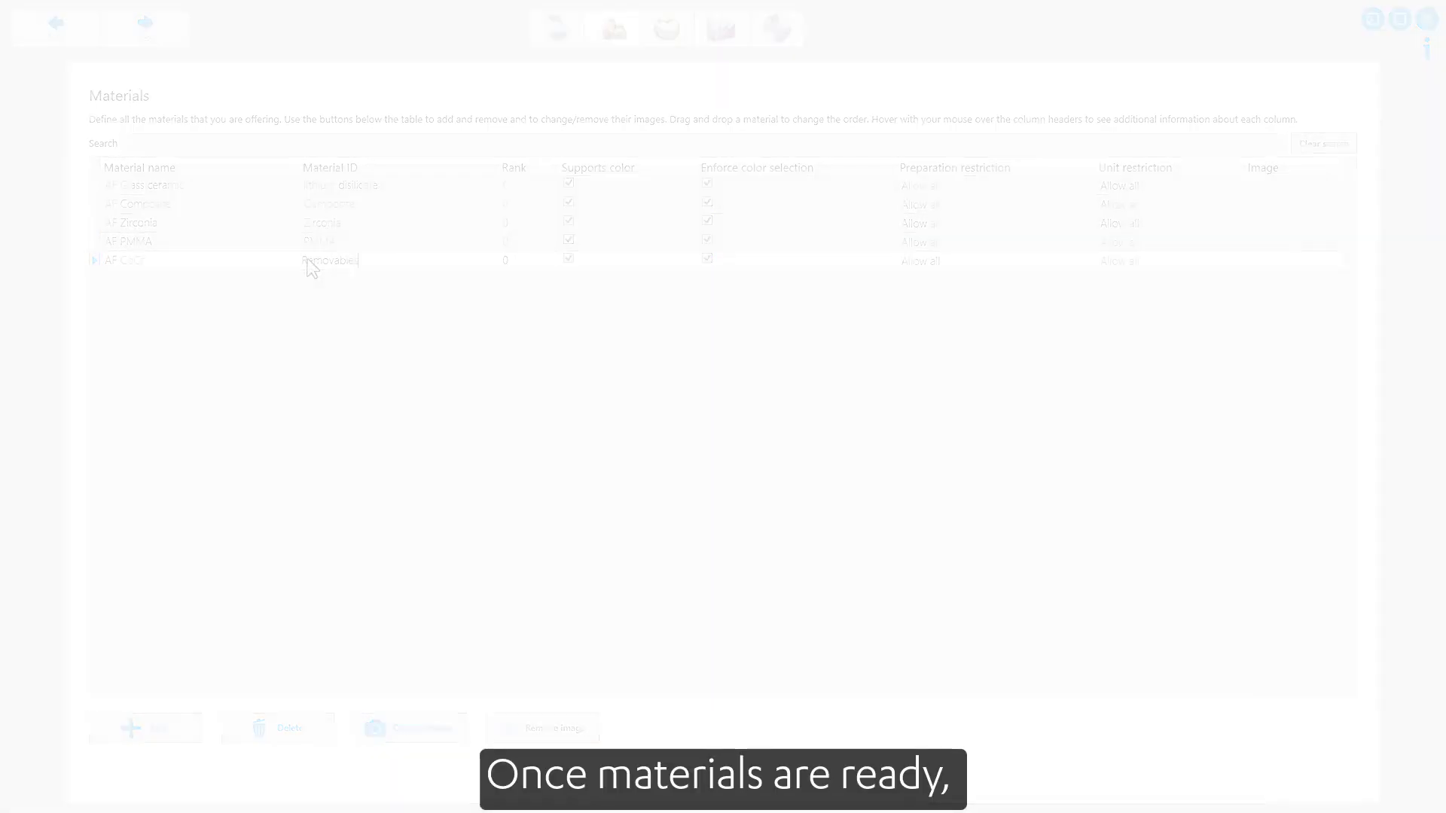
- Add two indication rows, making the second an Inlay/Onlay named 'AF Inlay/Onlay'
click(174, 35)
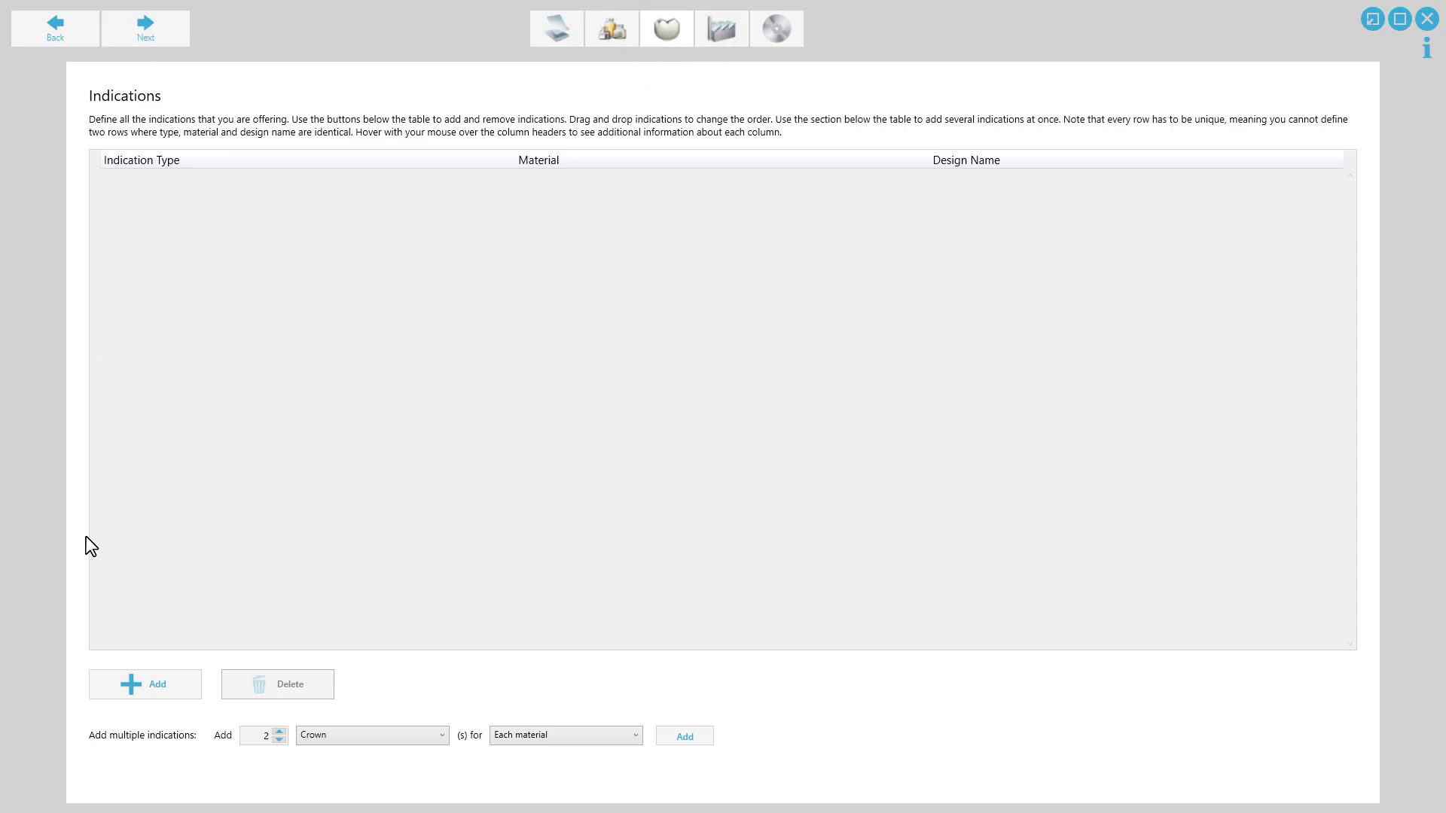
click(125, 684)
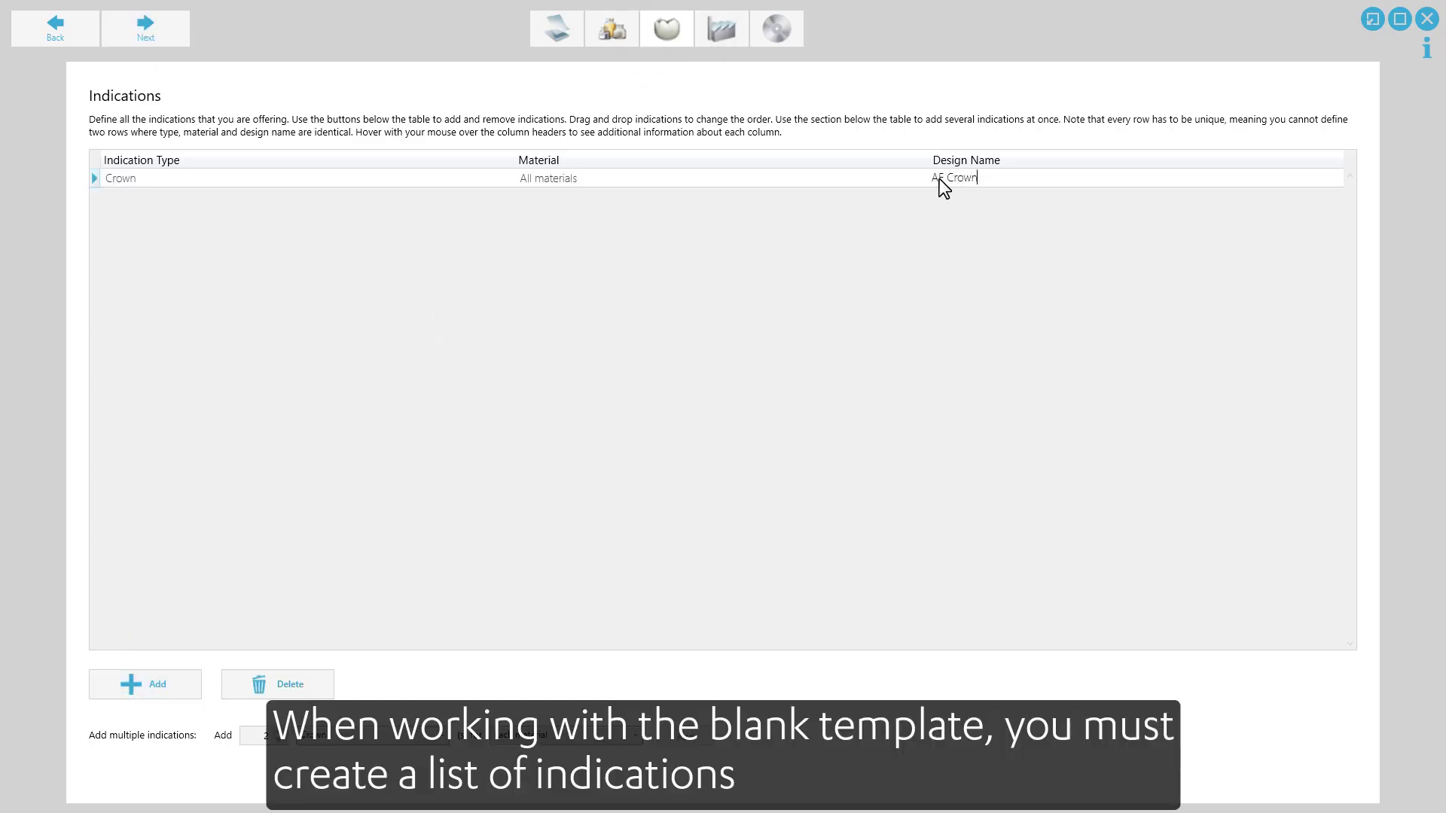
click(179, 671)
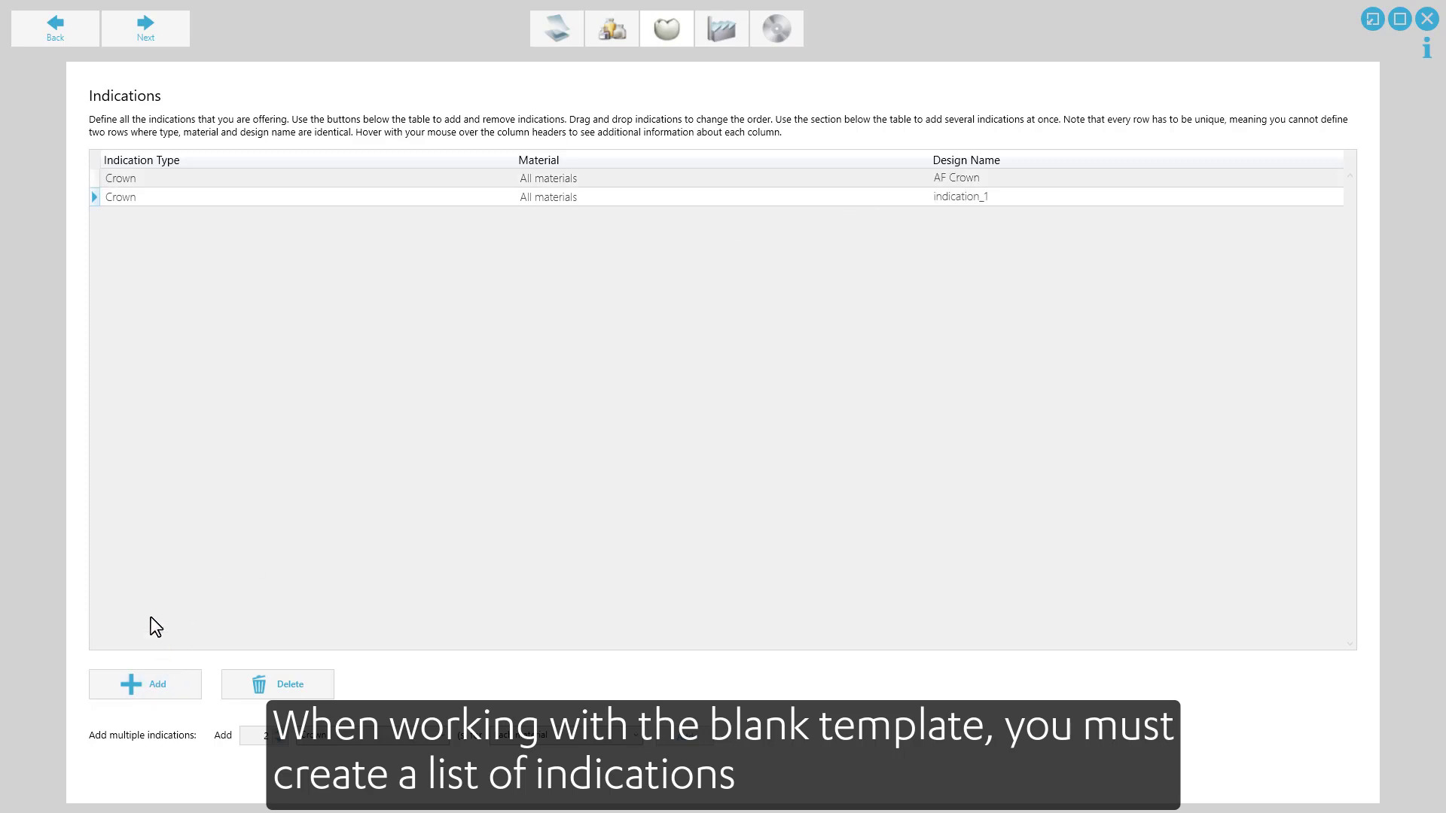
click(147, 197)
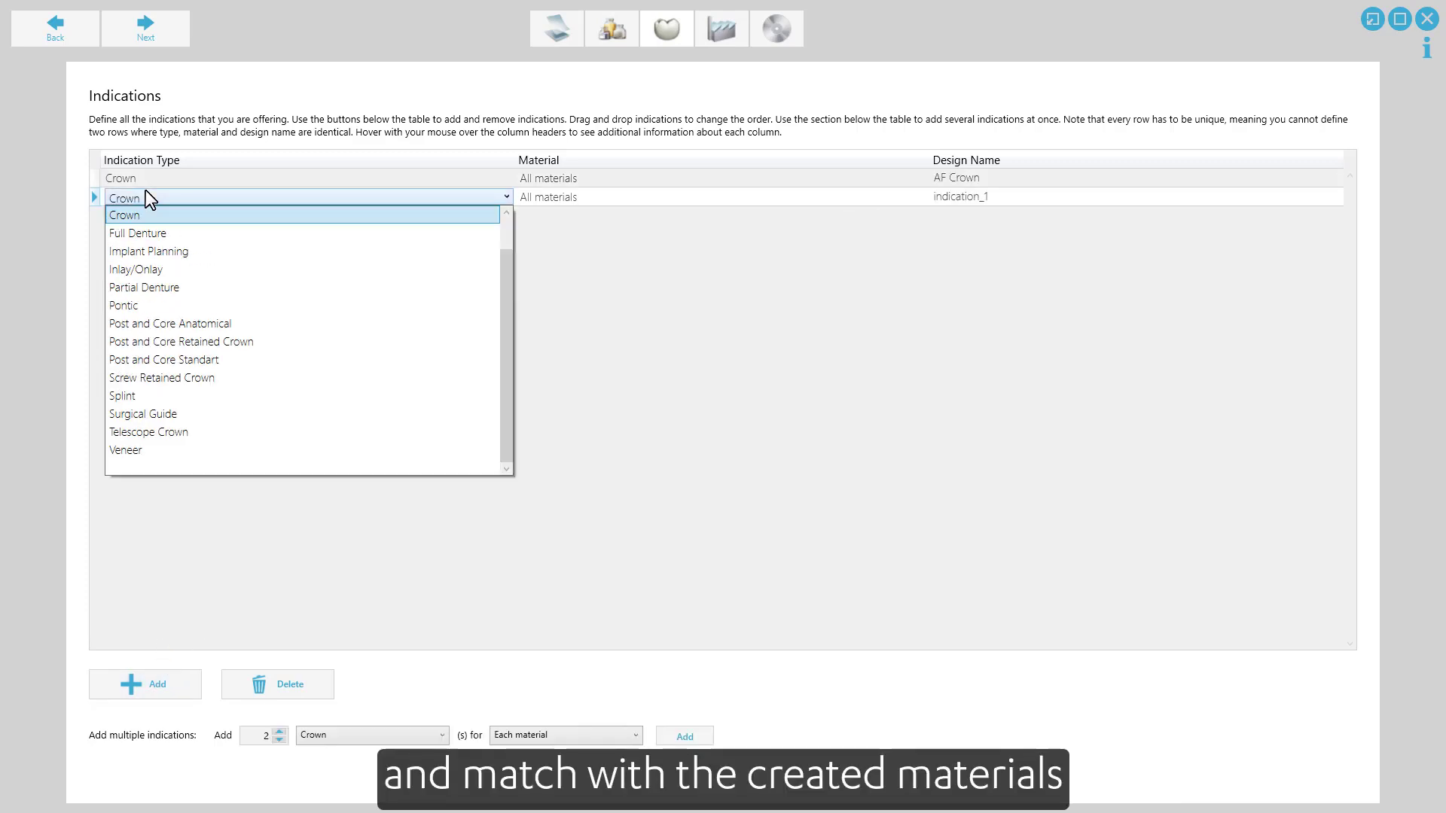
click(151, 270)
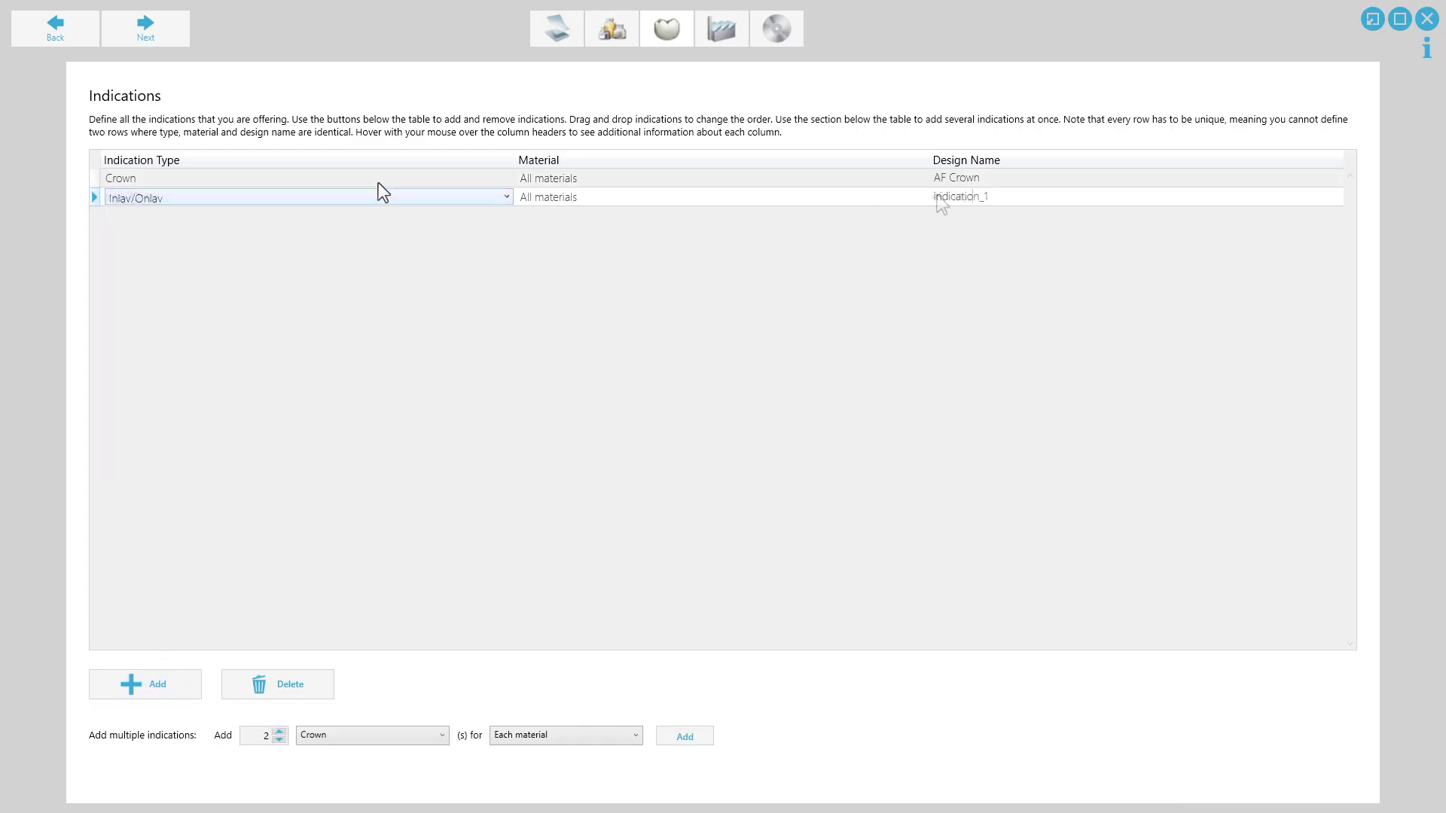
click(937, 196)
text(AF Inlay/Onlay)
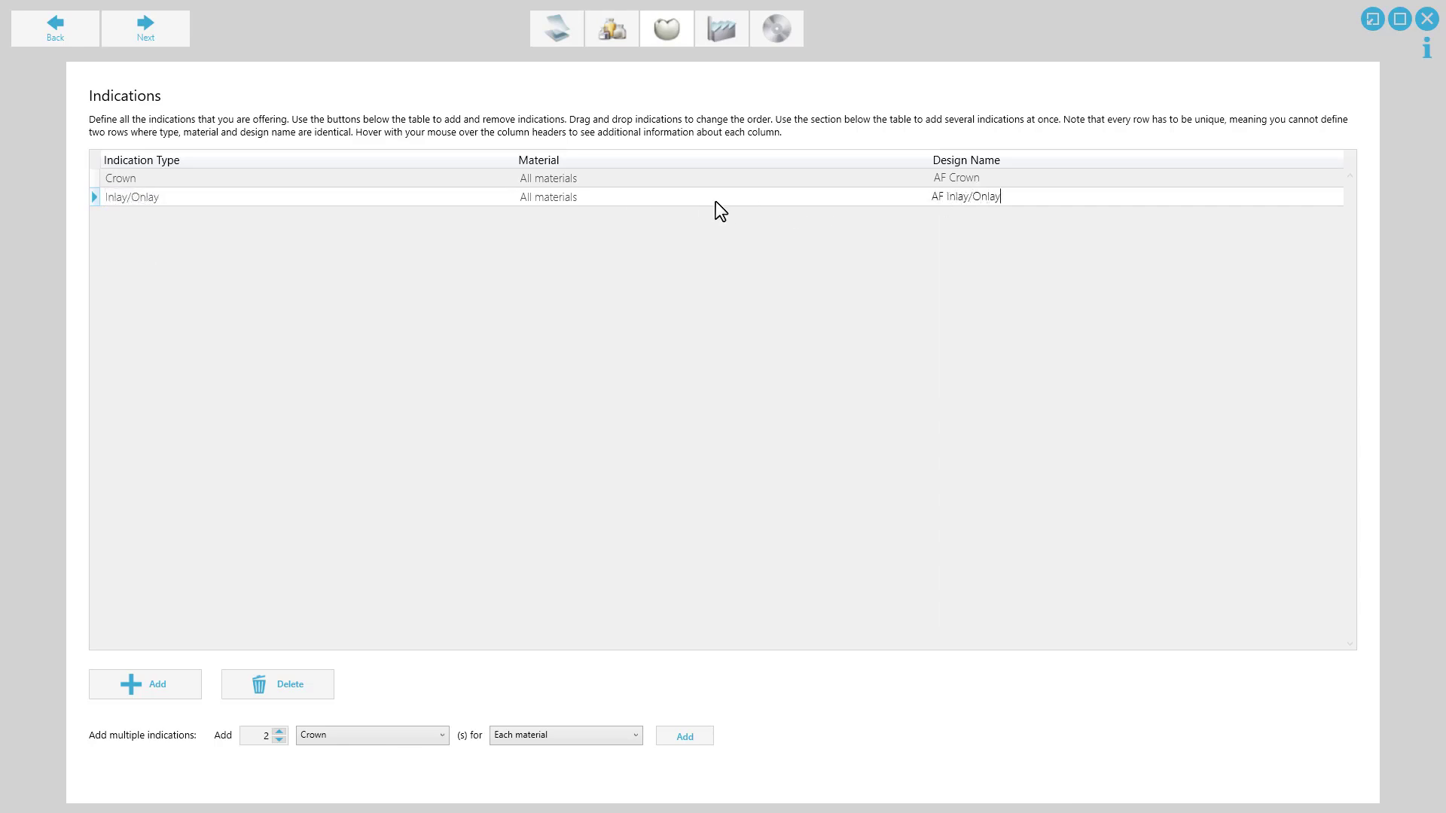
click(709, 198)
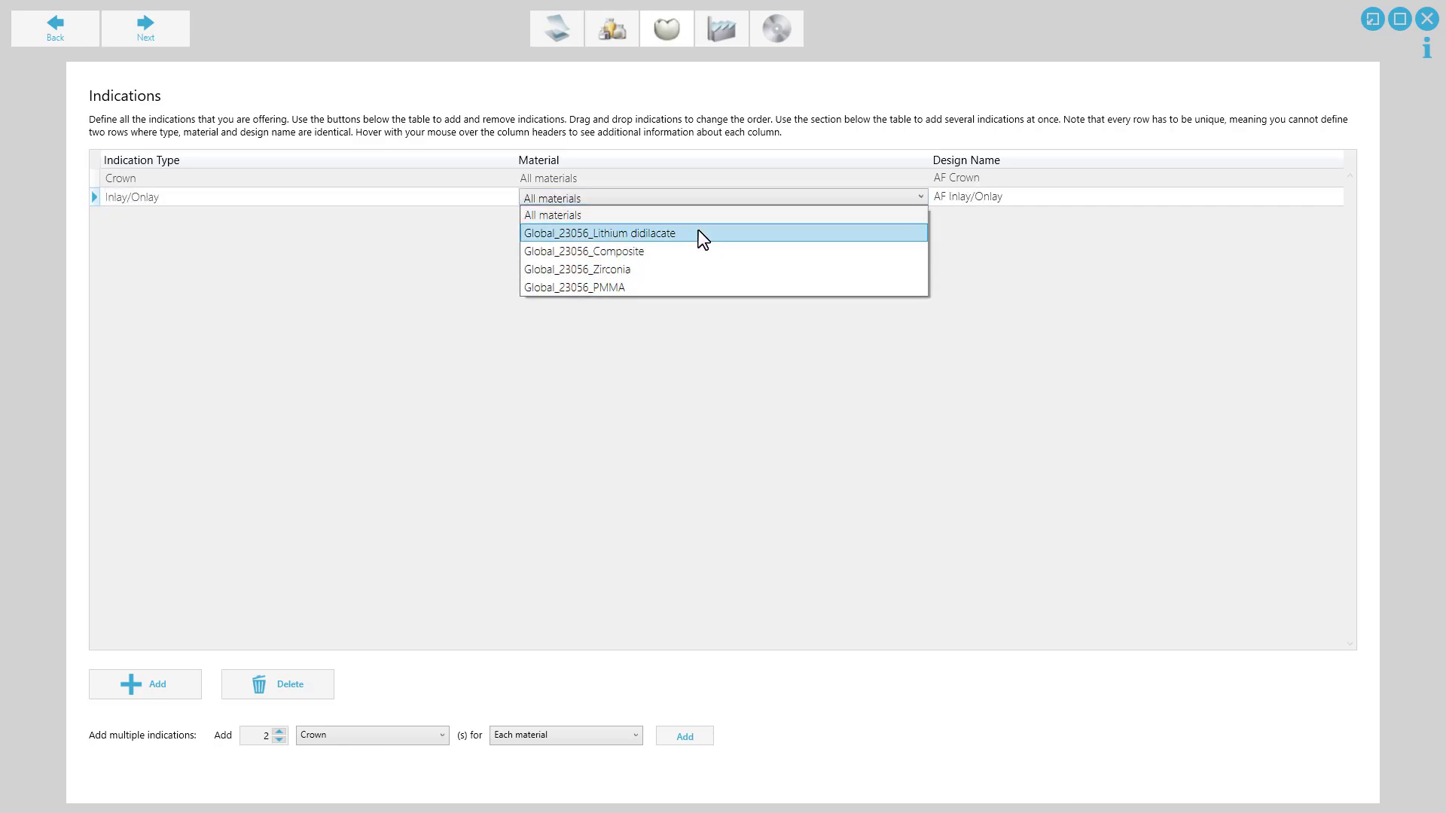
- Assign lithium disilicate to Inlay/Onlay and delete the Screw Retained Crown indication
click(698, 230)
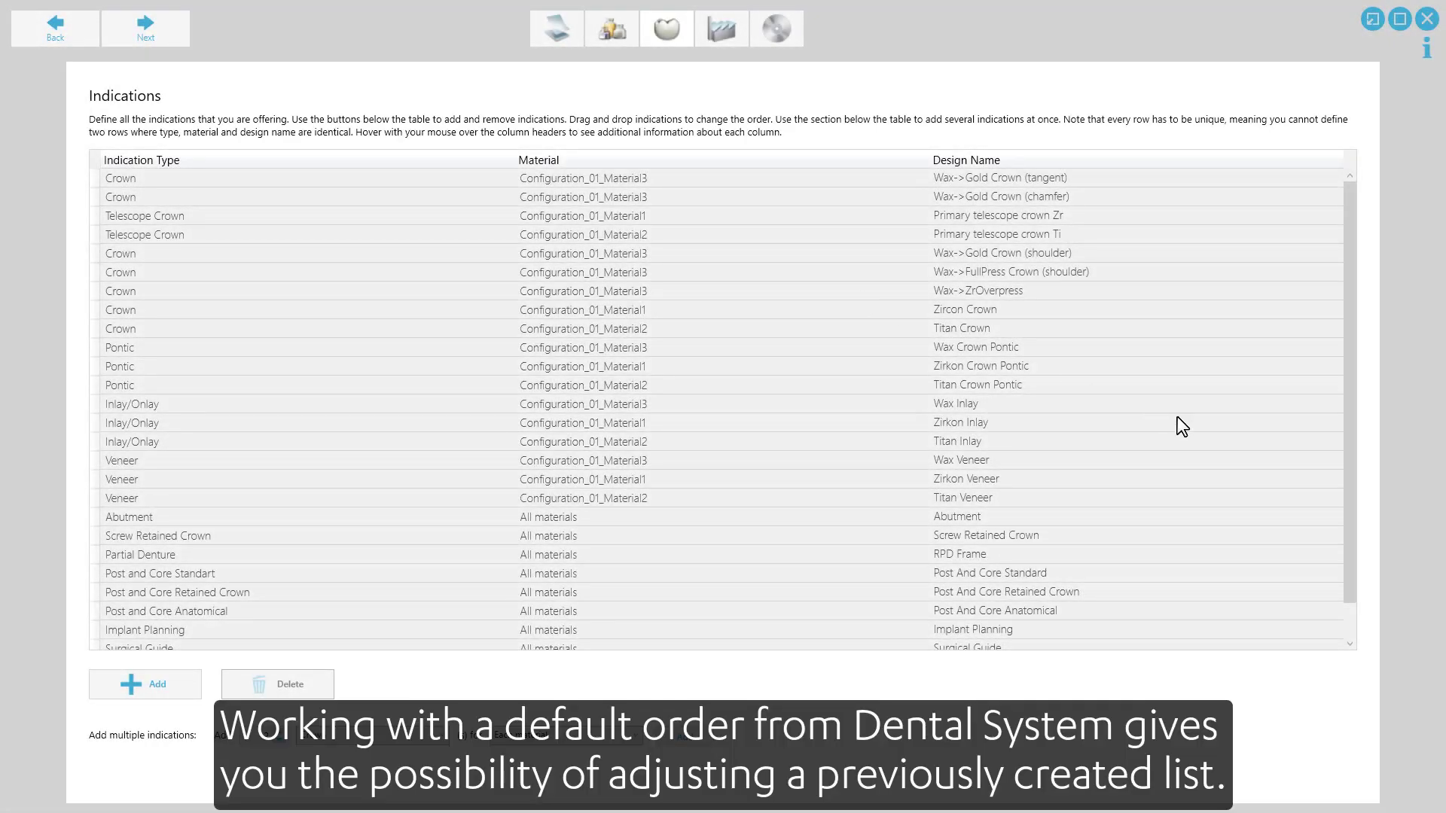
scroll(1354, 505, down, 1)
scroll(1358, 489, up, 1)
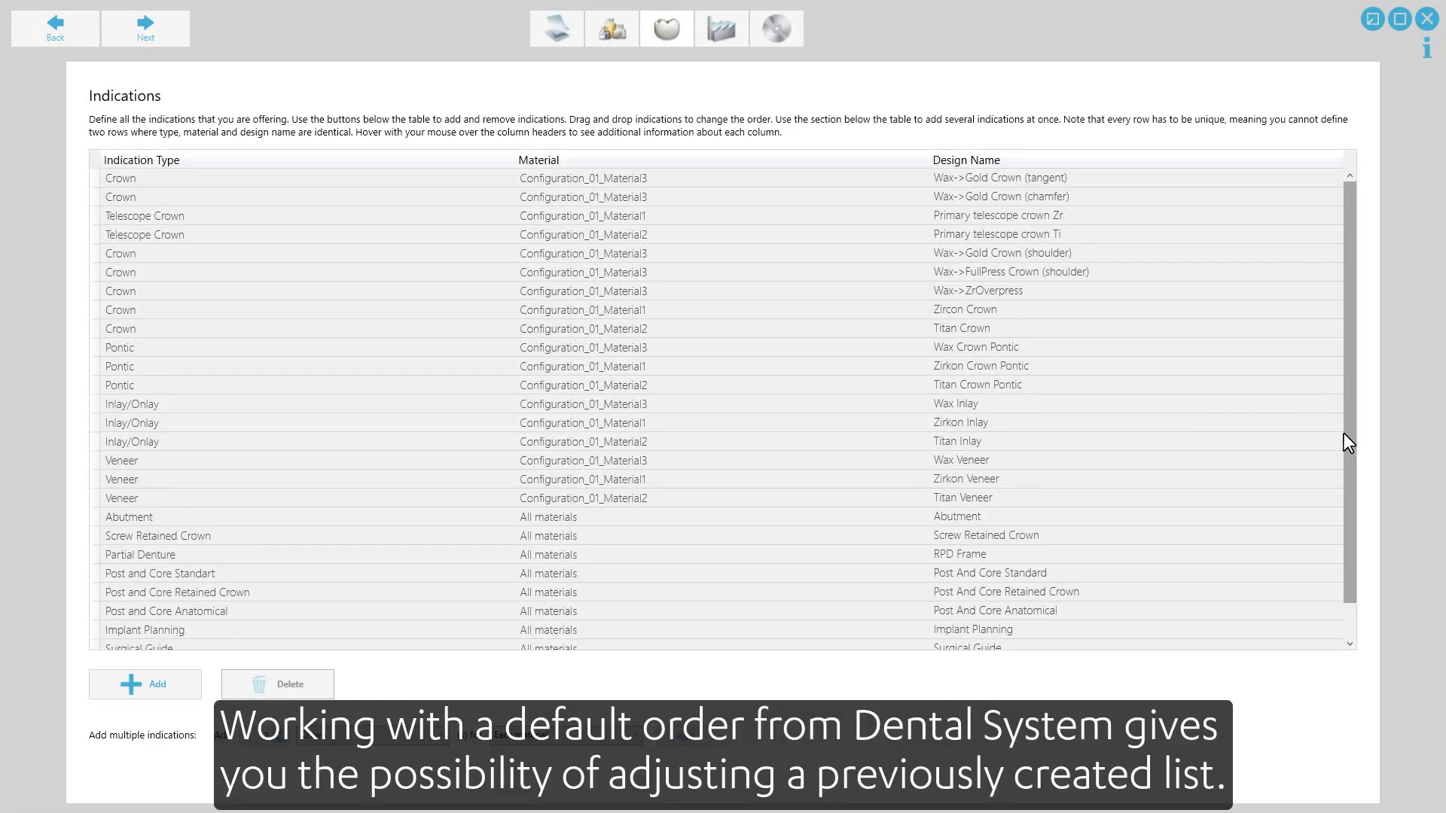
click(561, 537)
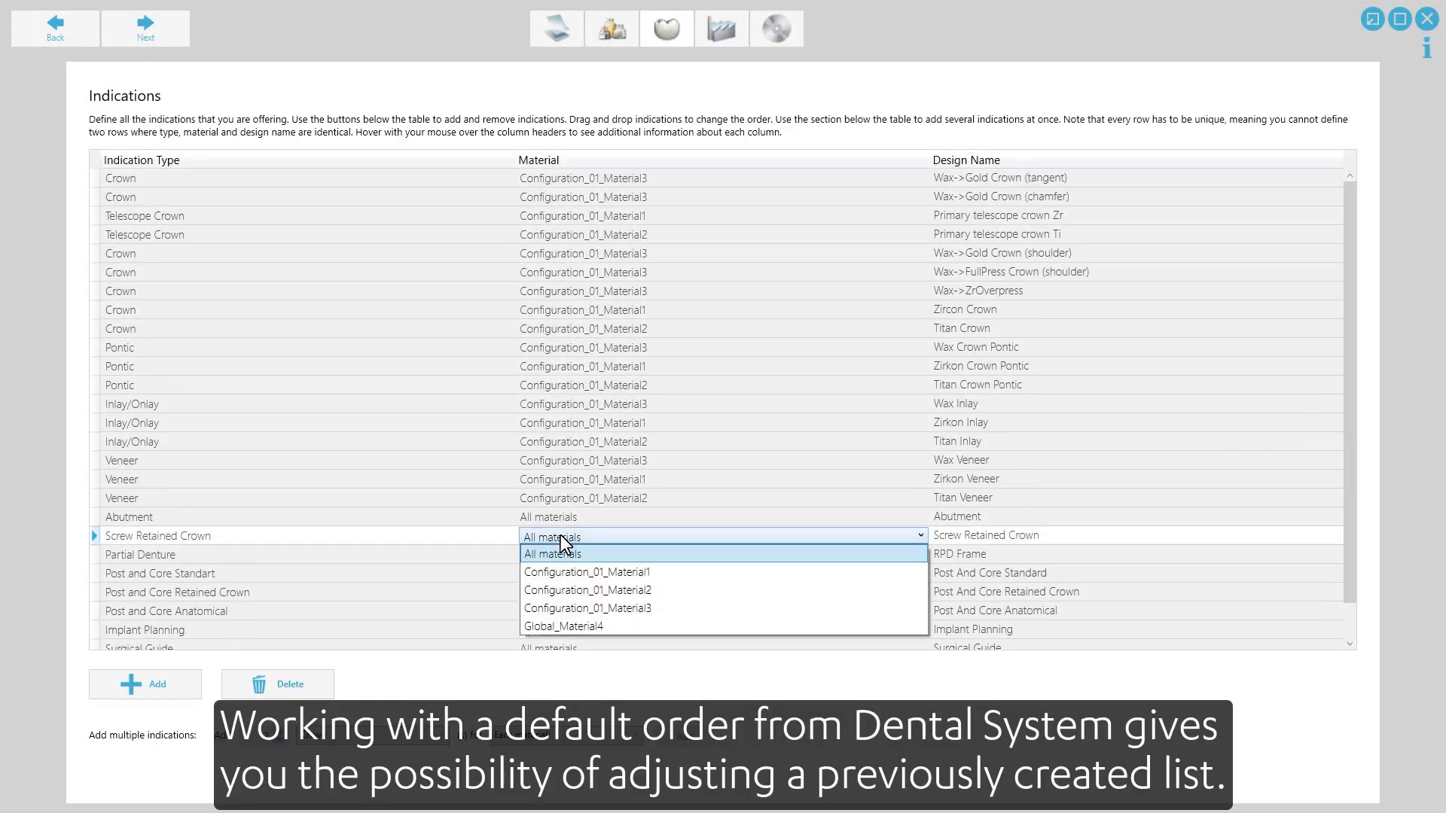
click(560, 536)
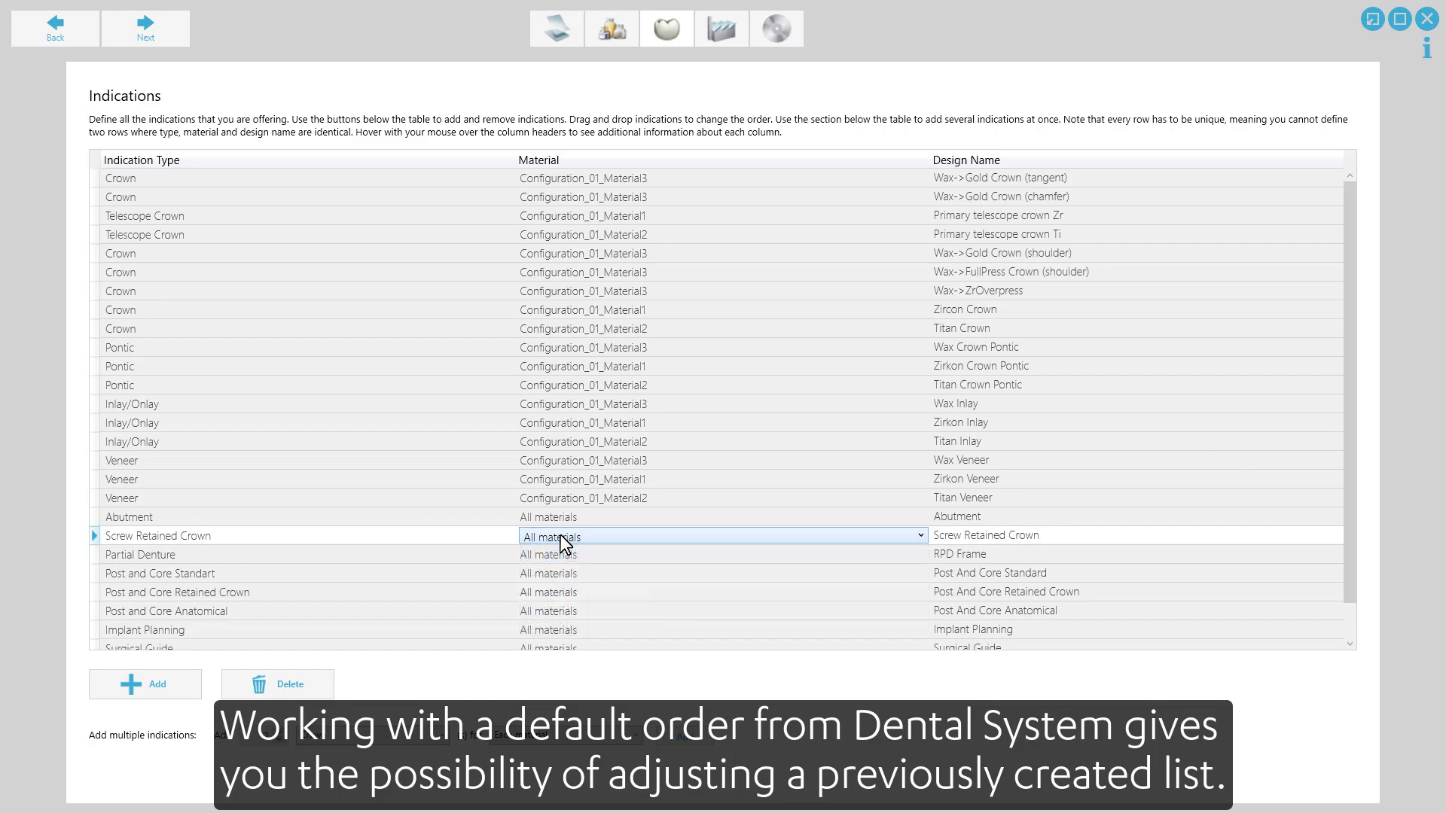
click(313, 684)
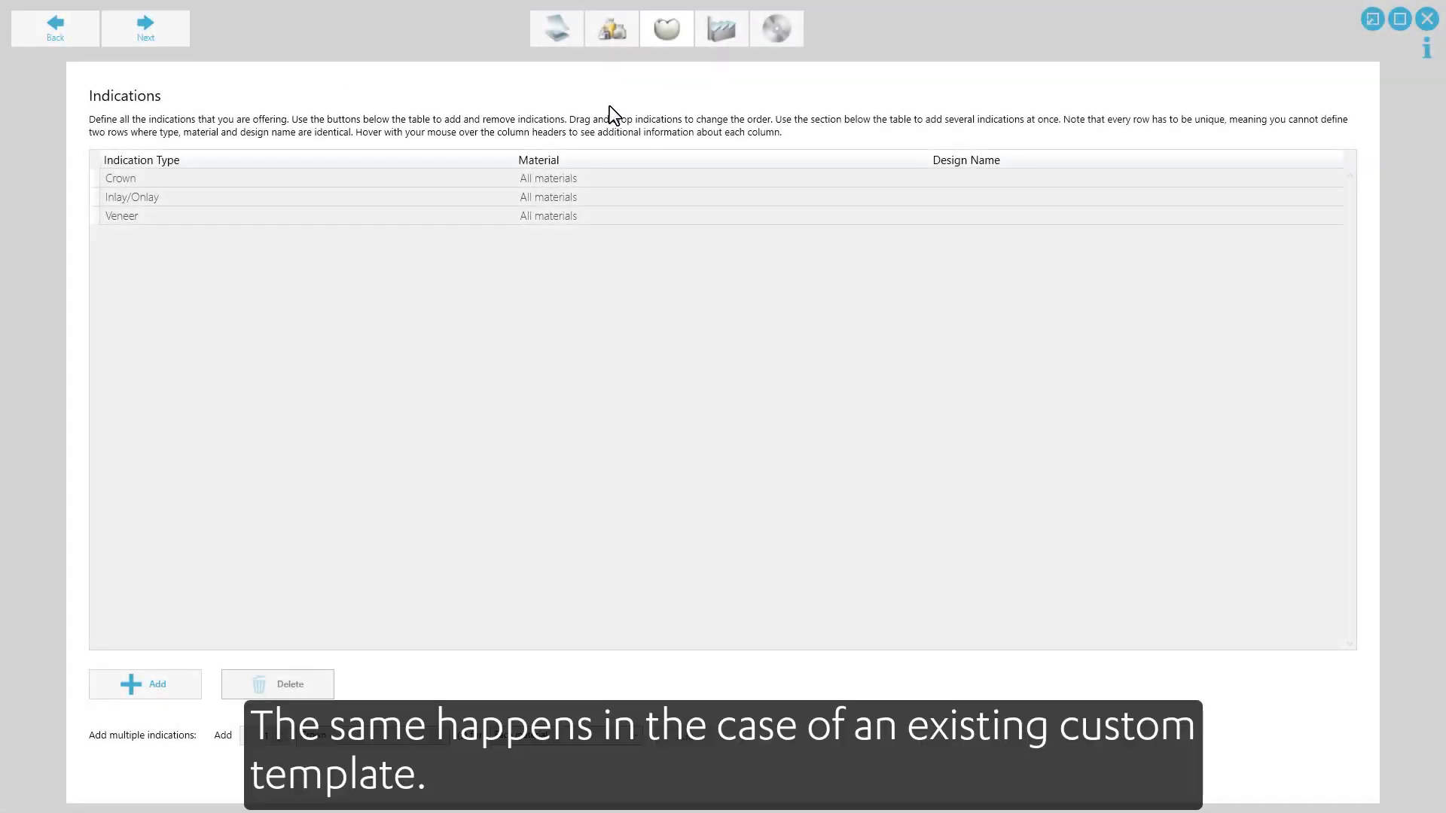
- Name the rows AF Crown, AF Inlay/Onlay and AF Veneer, limiting Veneer to 1234_lithium disilicate
click(961, 178)
click(951, 194)
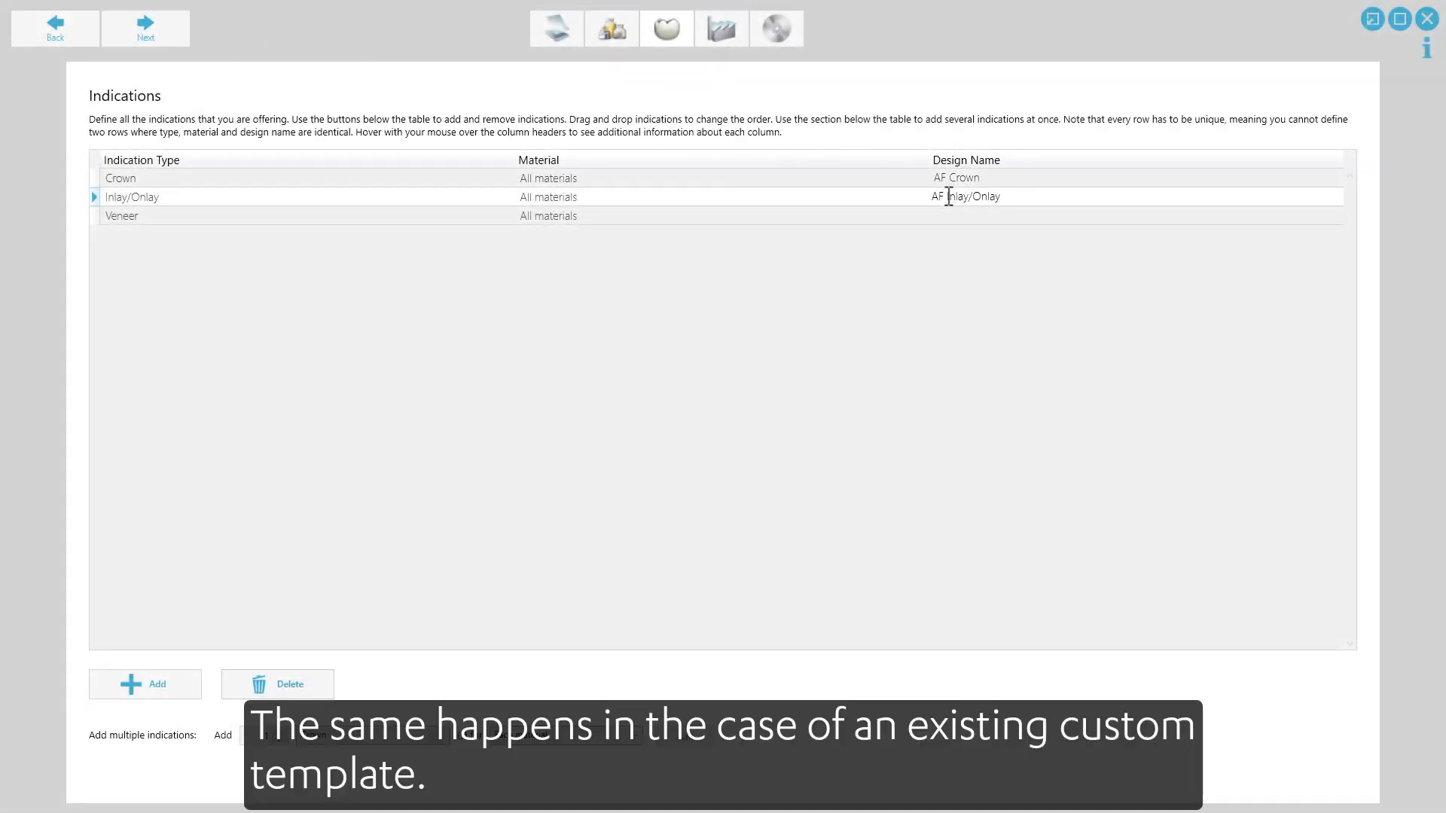
click(934, 216)
click(880, 216)
click(879, 212)
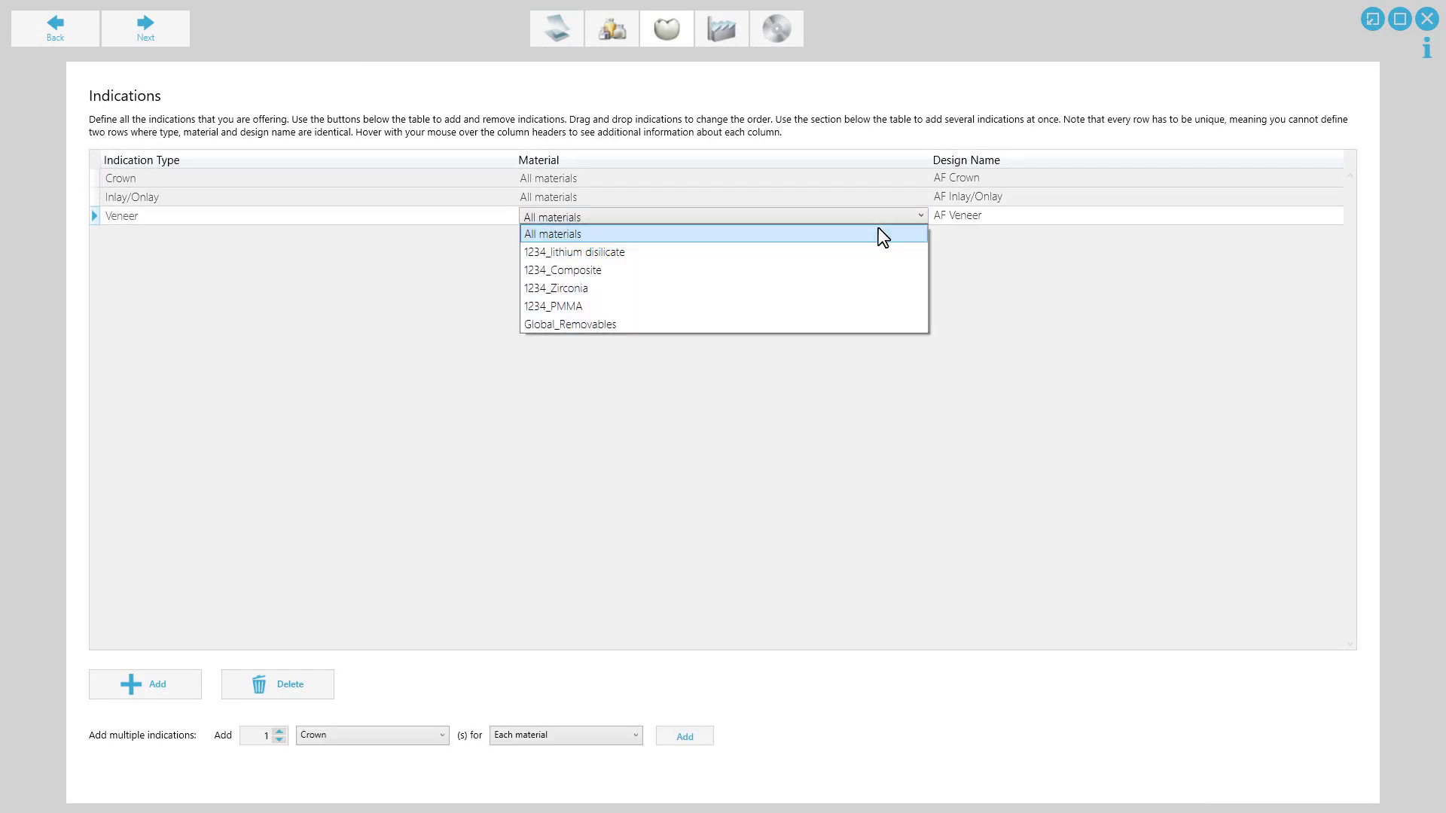
click(876, 250)
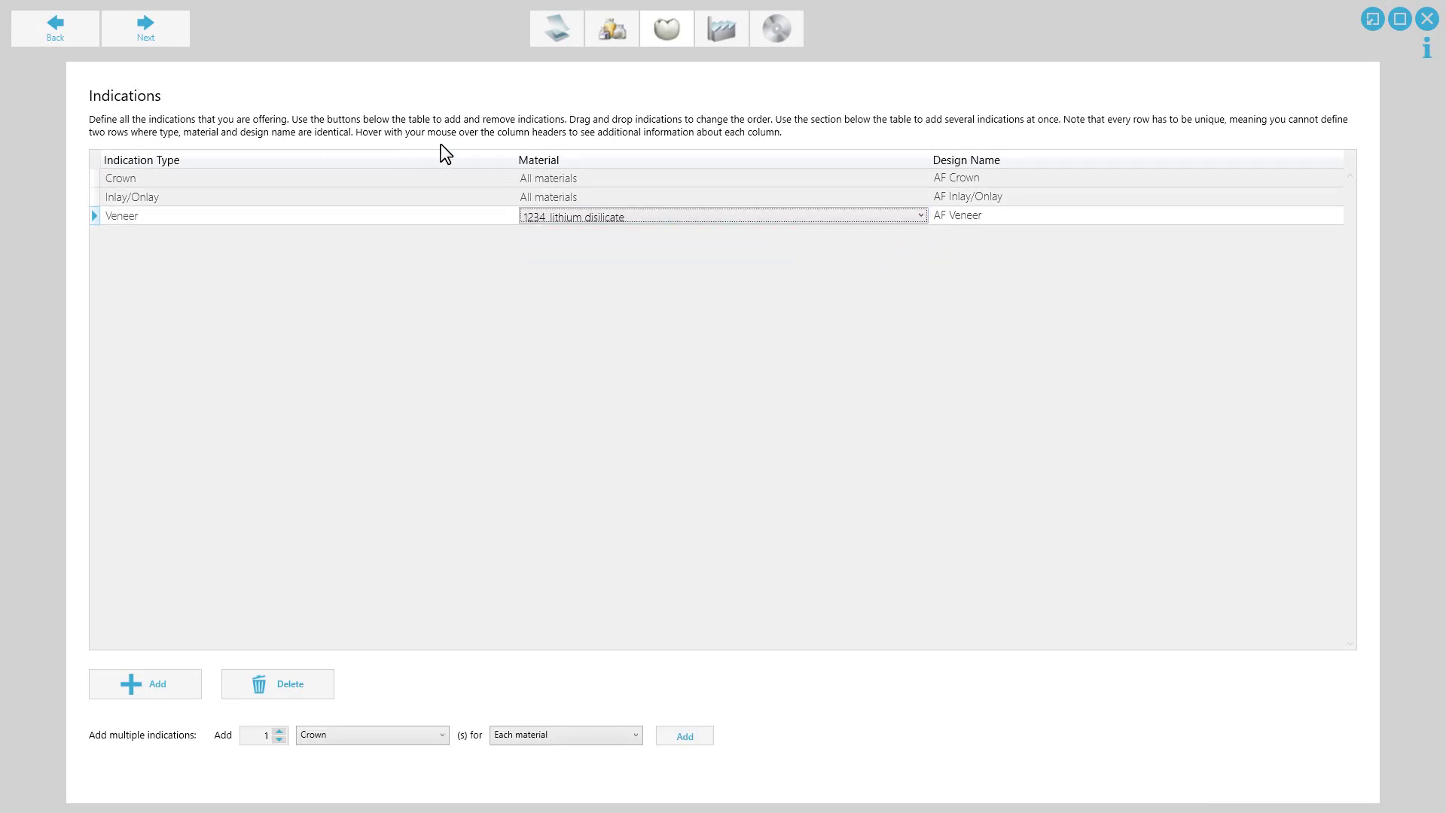
click(184, 39)
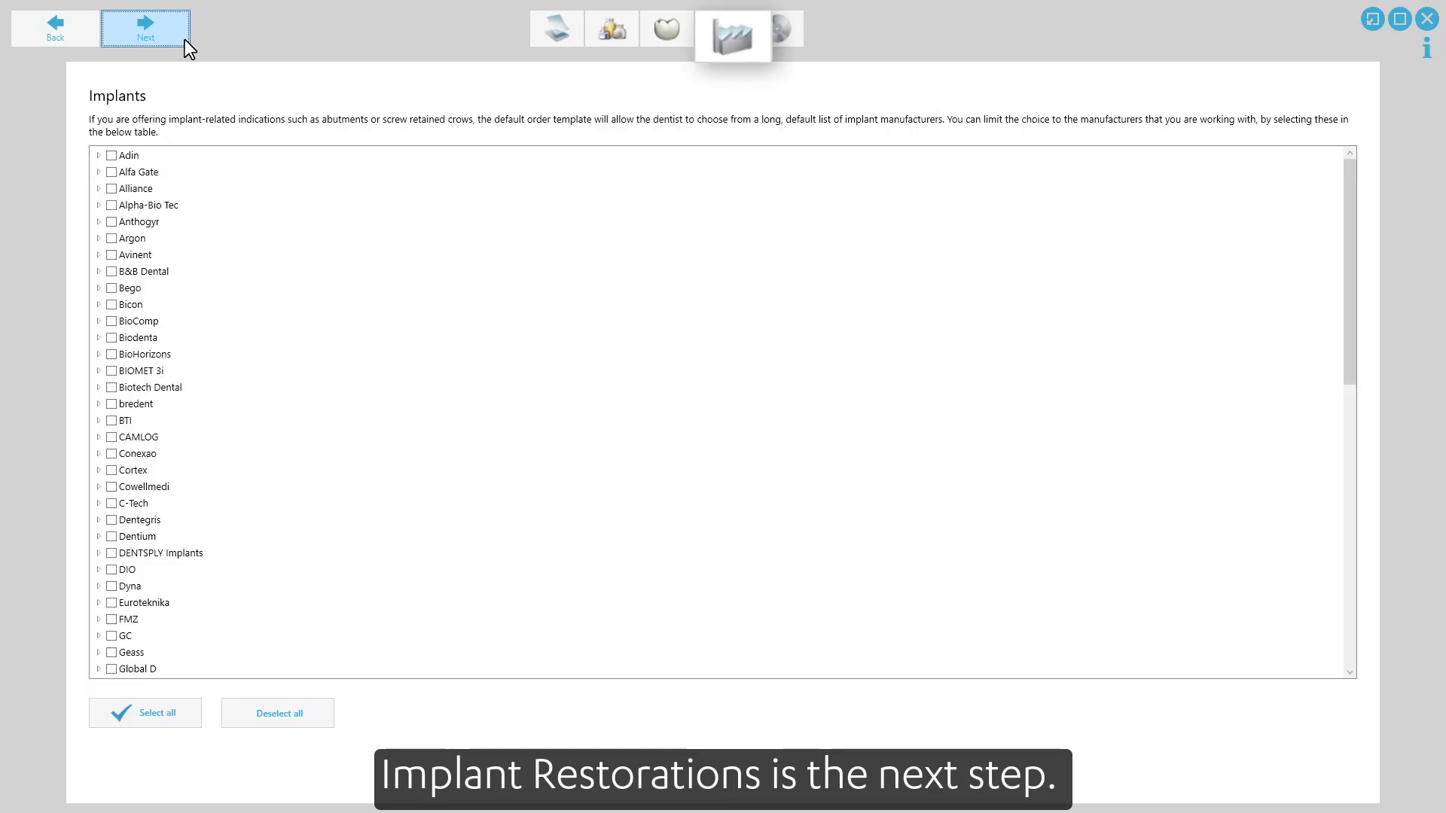
- Scroll through the implant manufacturers, leaving all unchecked, and continue to the Export step
scroll(277, 245, down, 4)
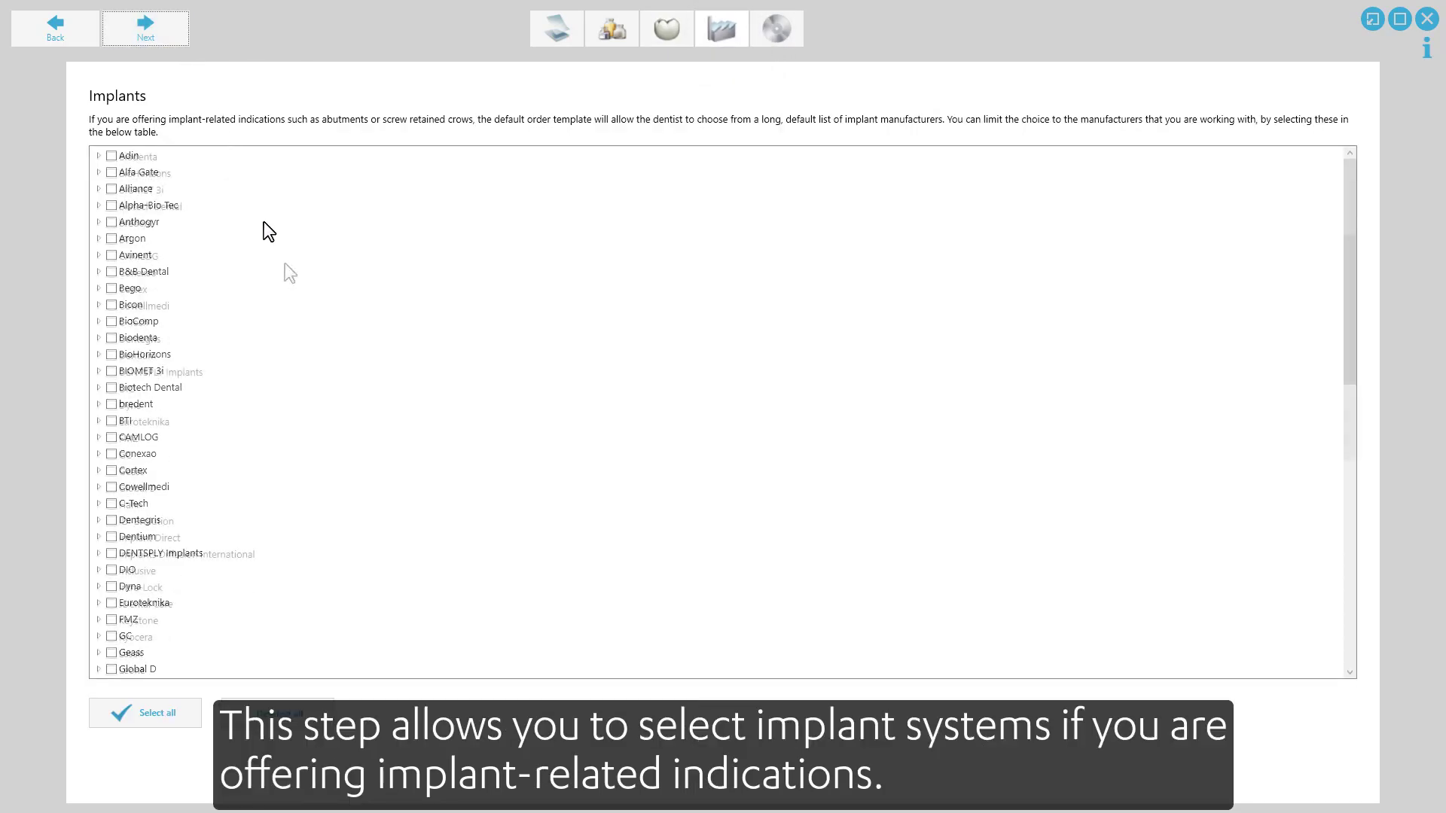
scroll(280, 255, down, 15)
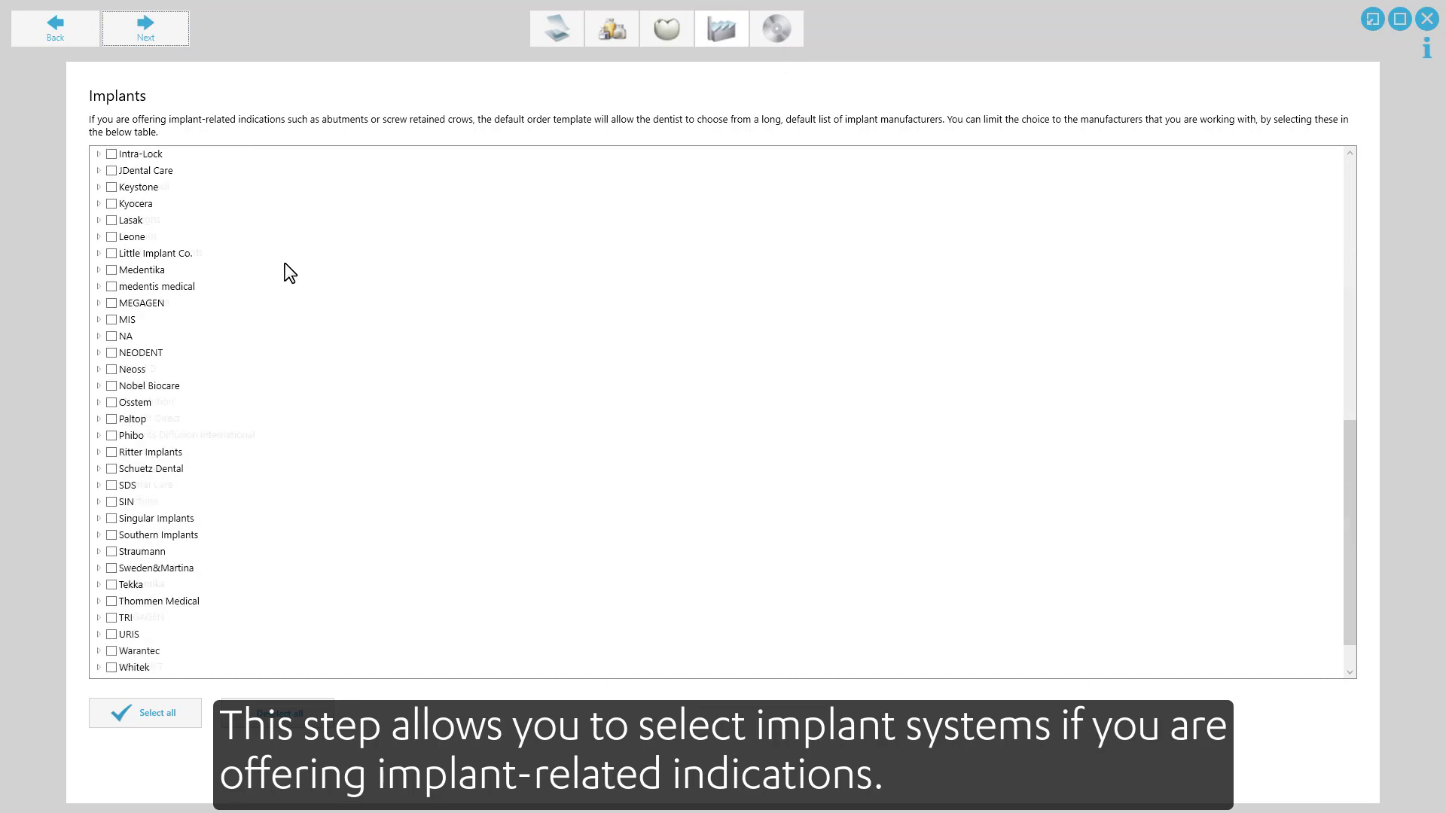
scroll(289, 273, up, 15)
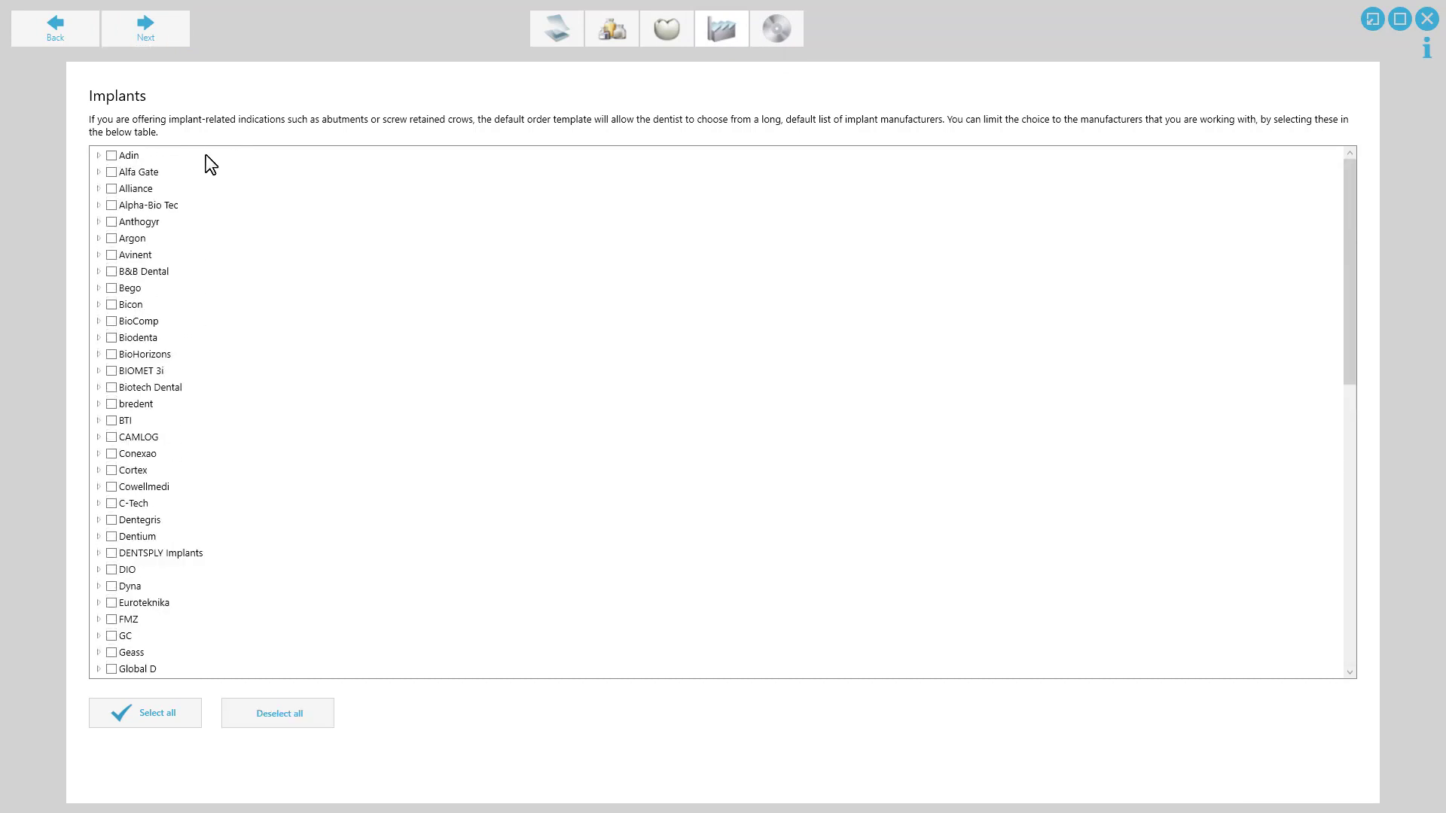
click(164, 32)
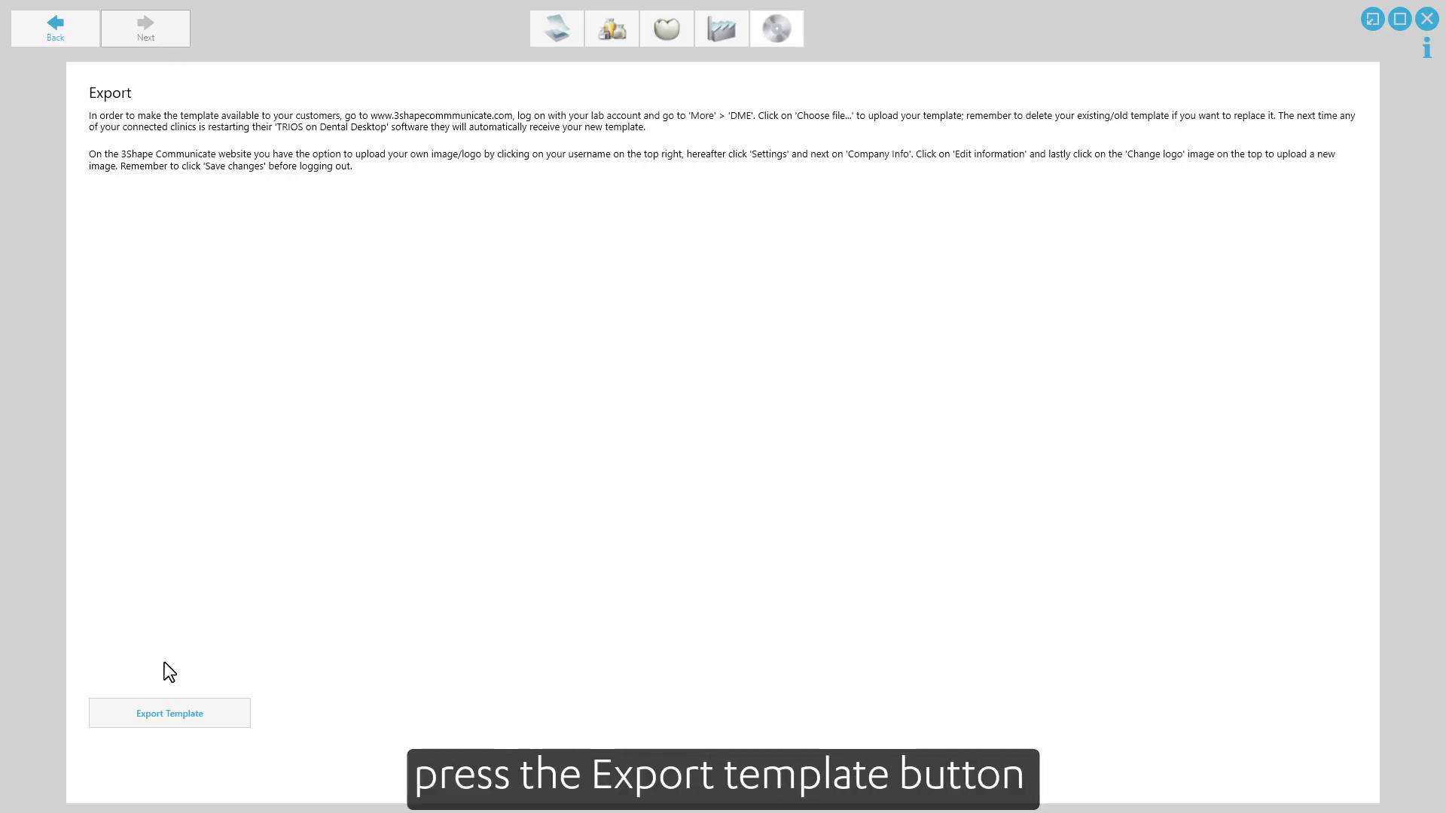
- Export the finished order template to a .dme file using Export Template
click(167, 709)
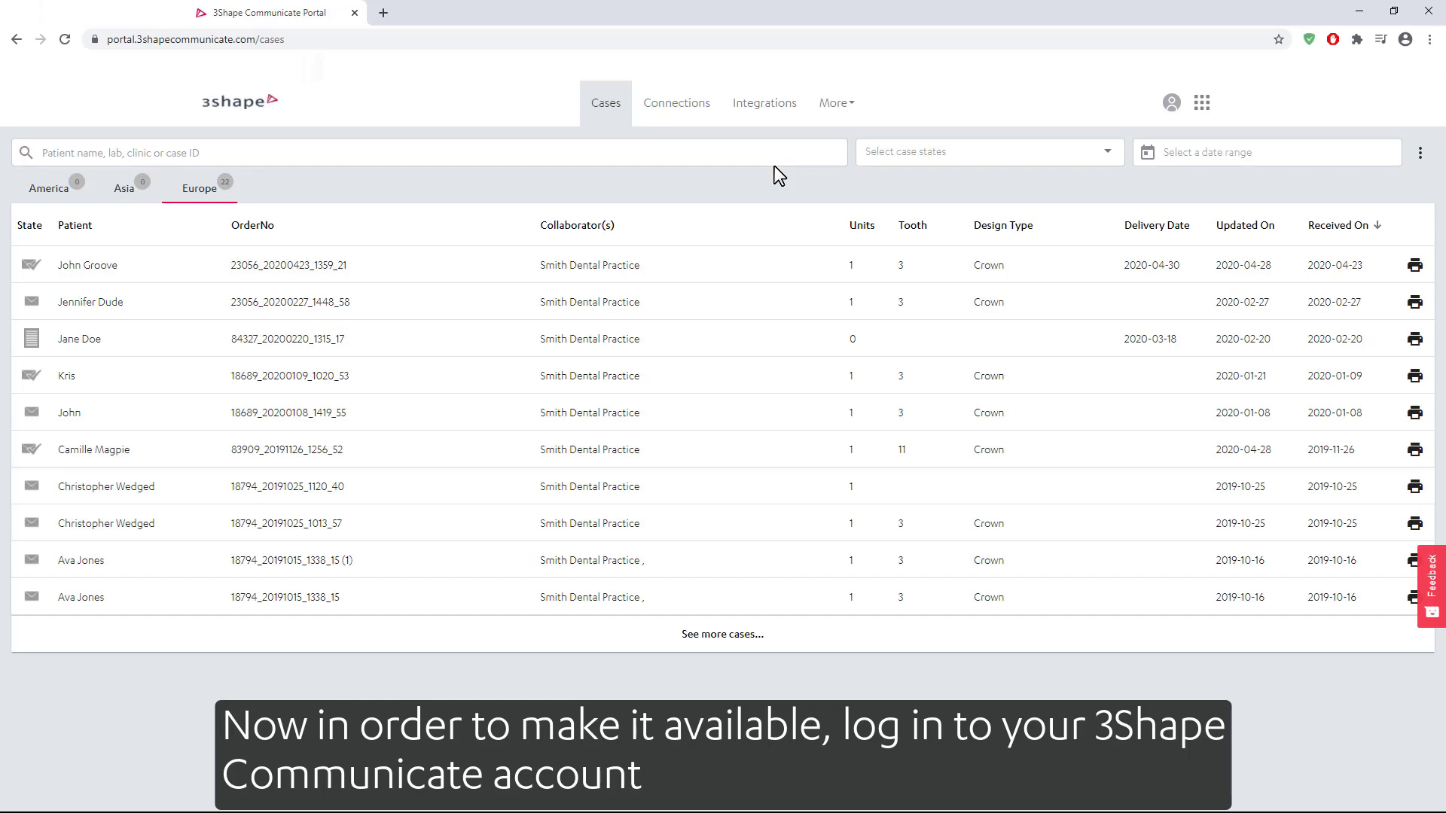
- On the portal's More > DME page, choose the exported .dme template file and upload it
click(855, 107)
click(844, 185)
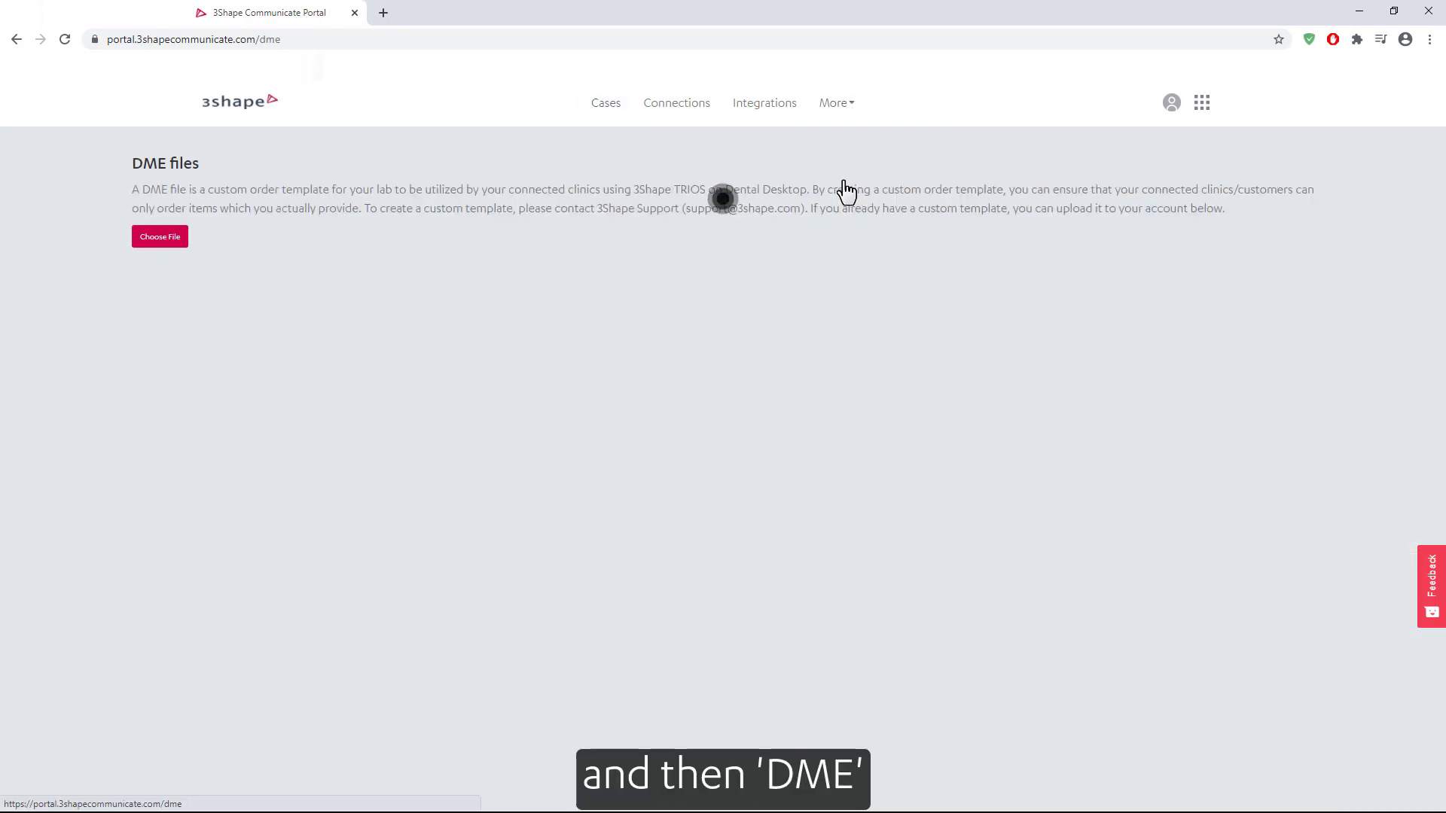
click(179, 236)
click(507, 355)
click(758, 607)
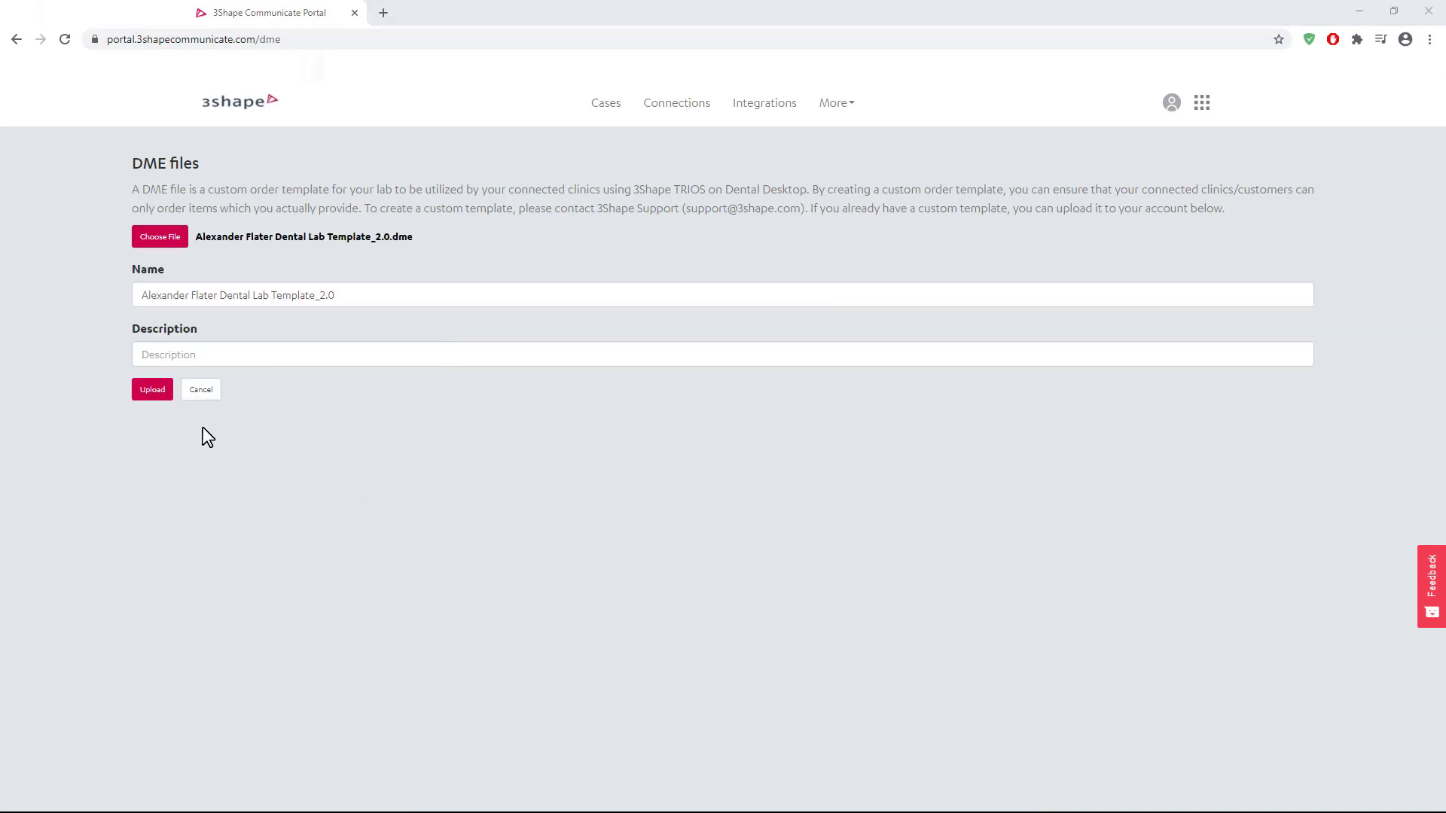
click(159, 395)
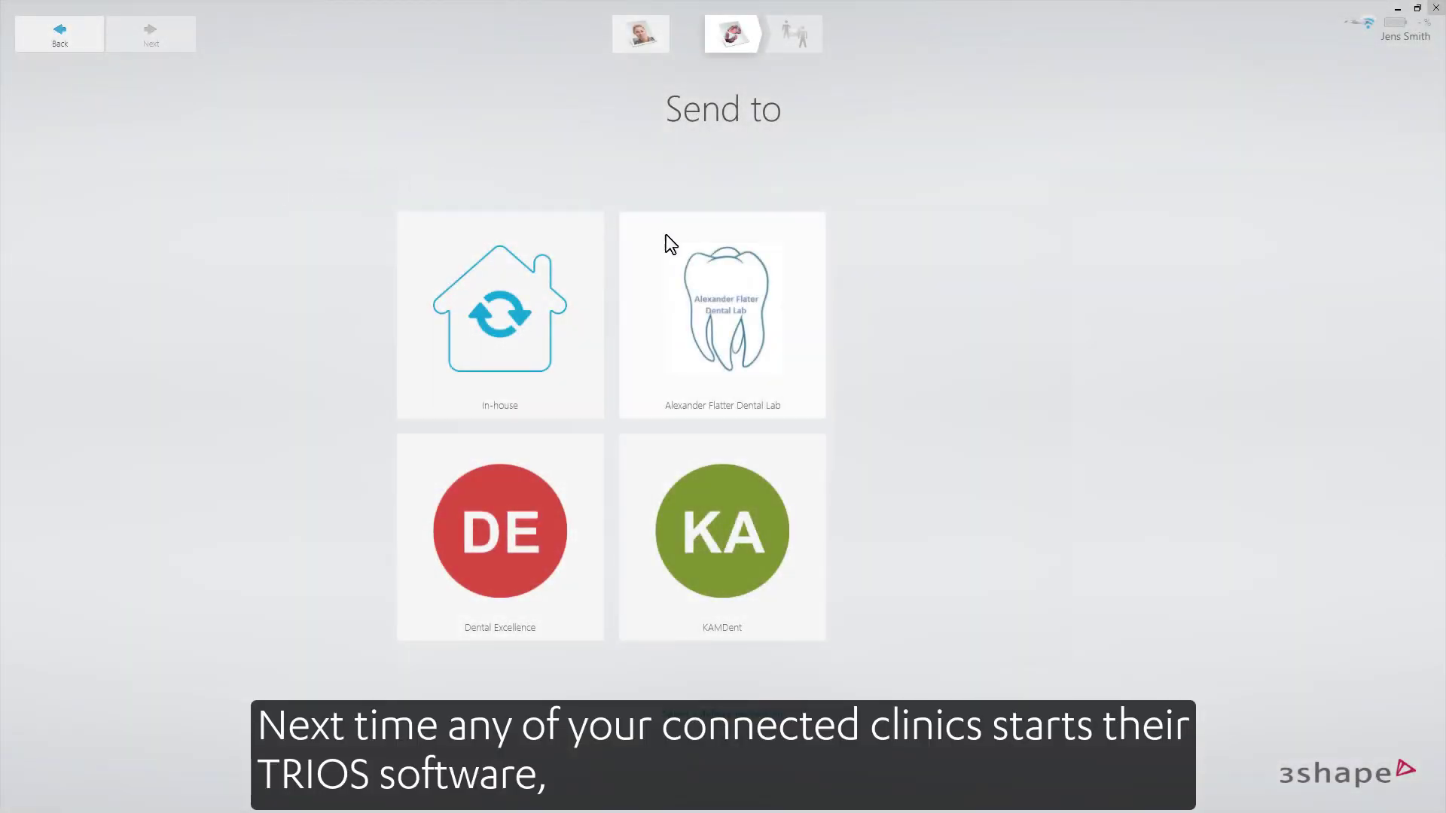
- Send to the custom-template lab, review its crown indication and material options, and open the delivery date calendar
click(676, 249)
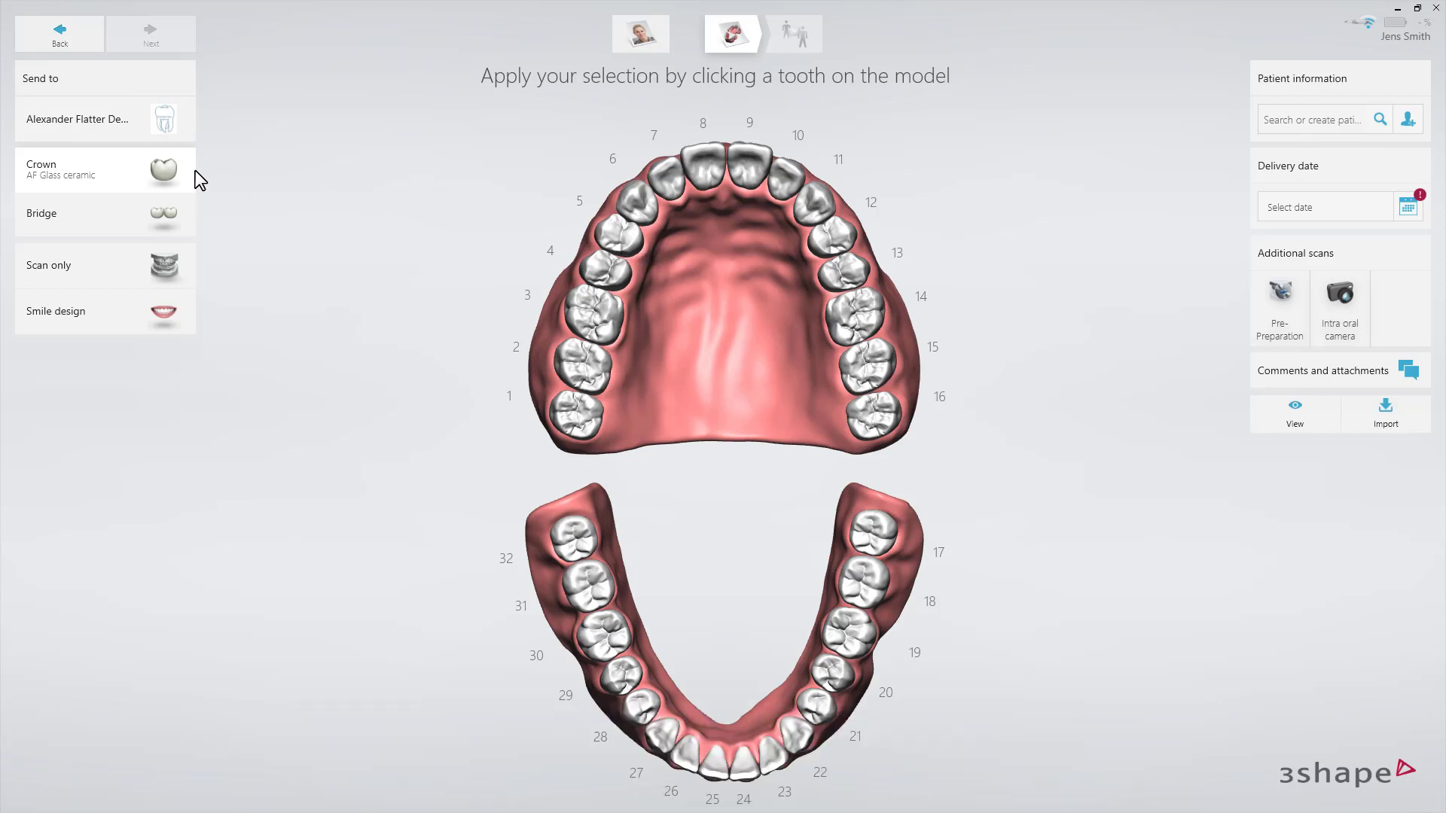
click(186, 169)
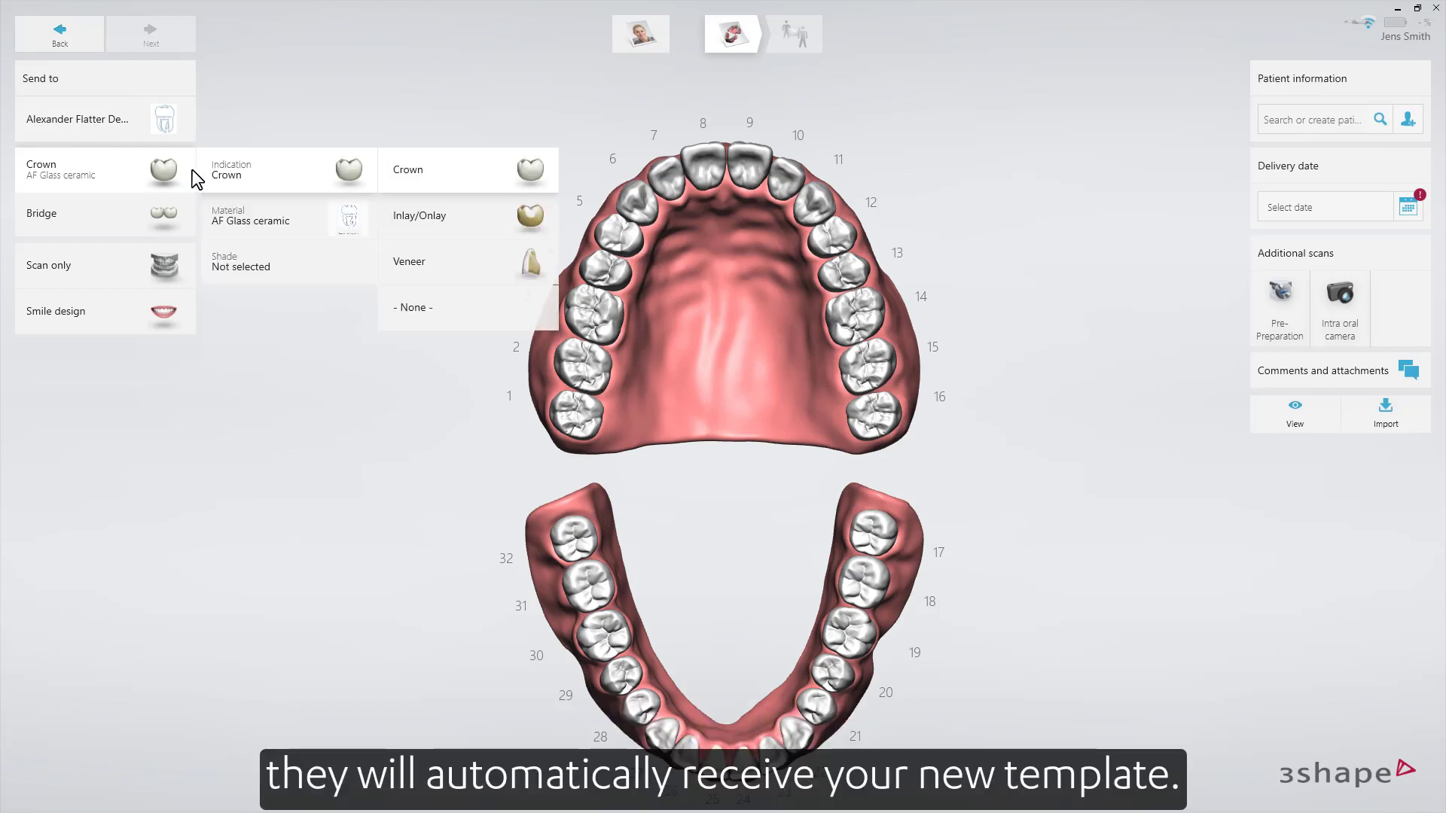
click(259, 203)
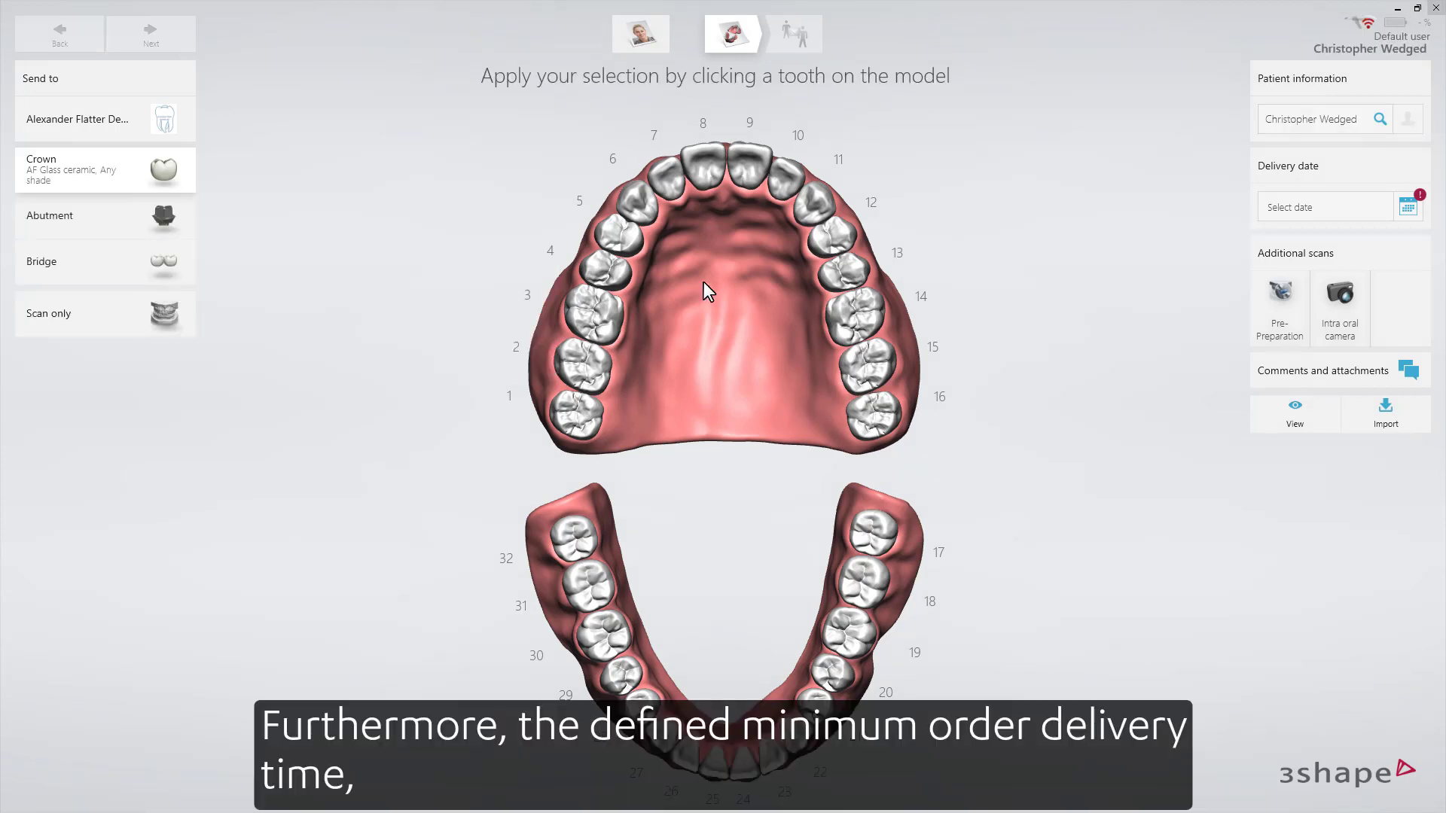
click(1408, 209)
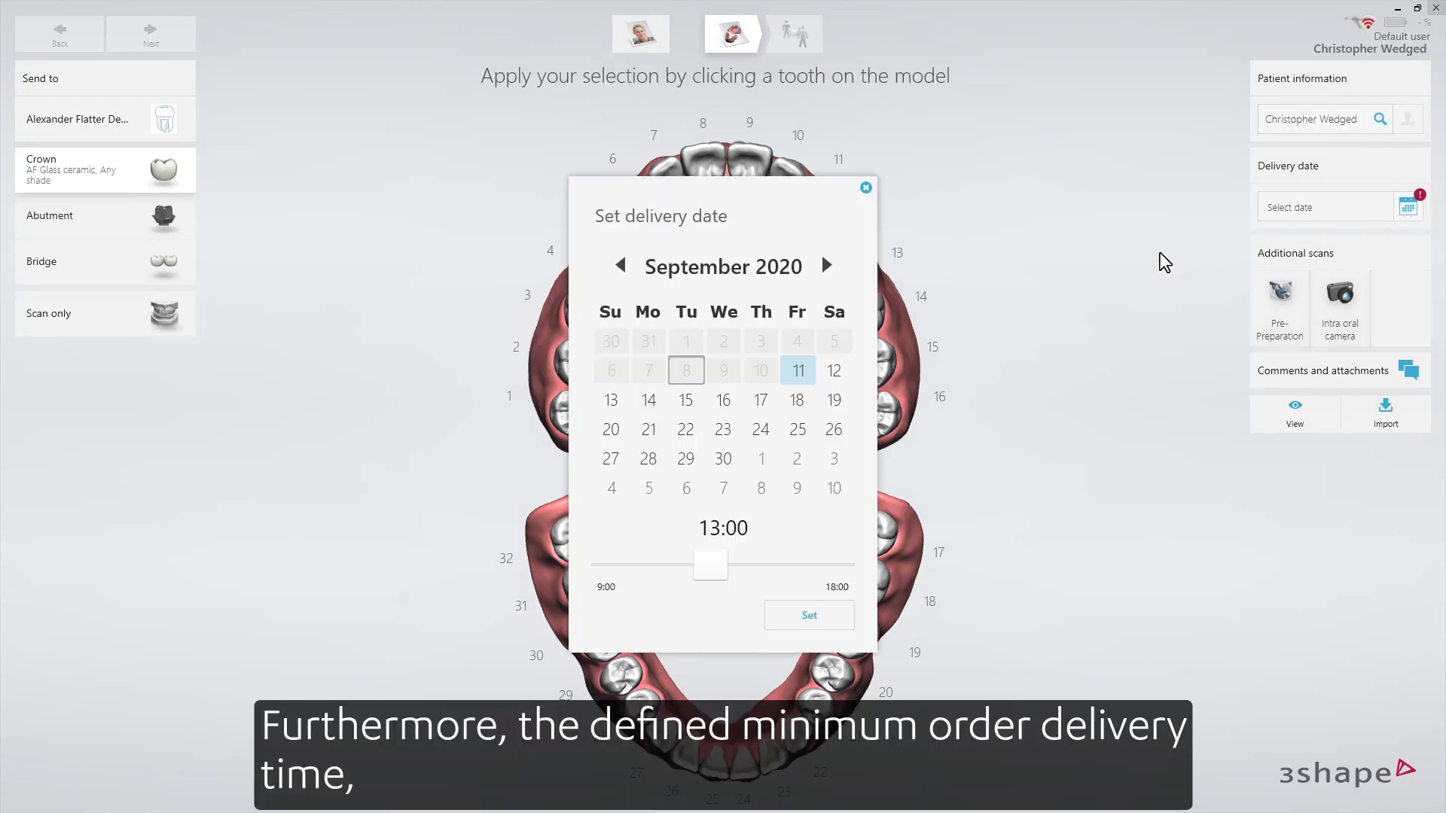